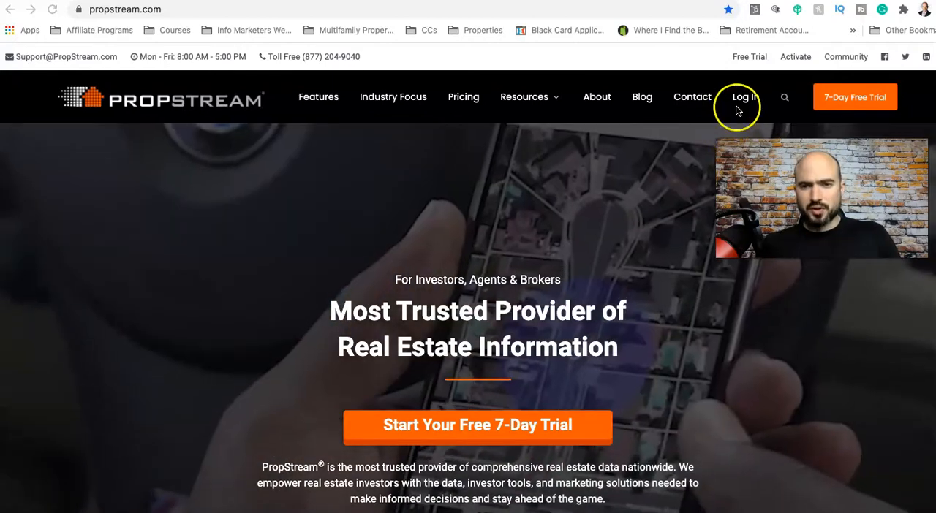
Log in to the PropStream account and dismiss the software updates notice
click(742, 97)
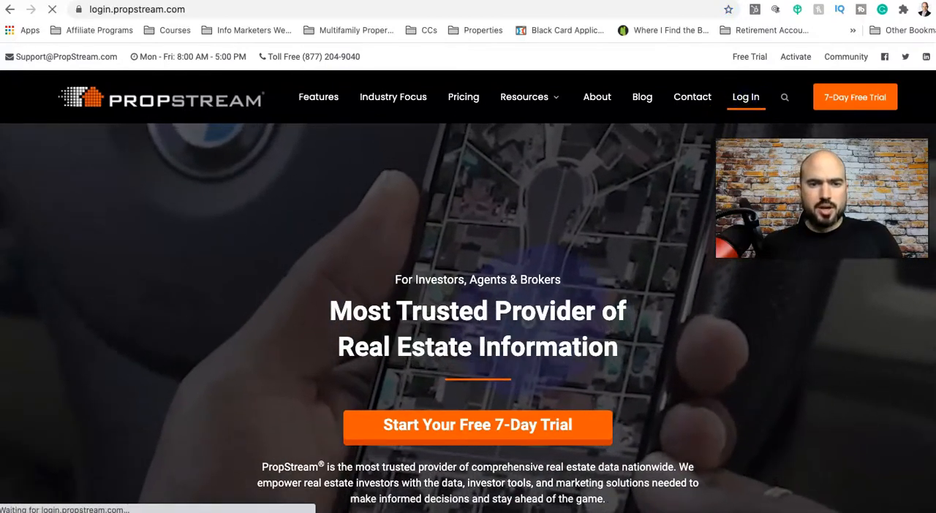
click(333, 321)
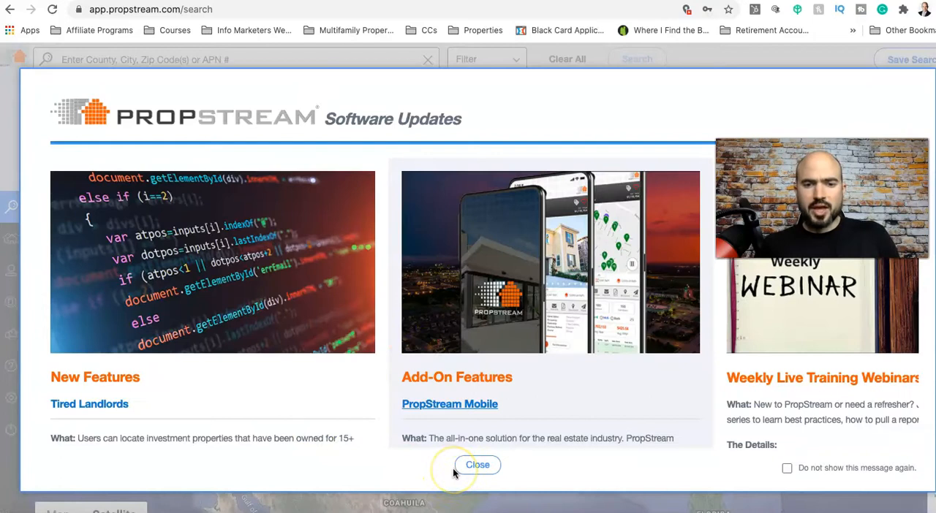
click(468, 466)
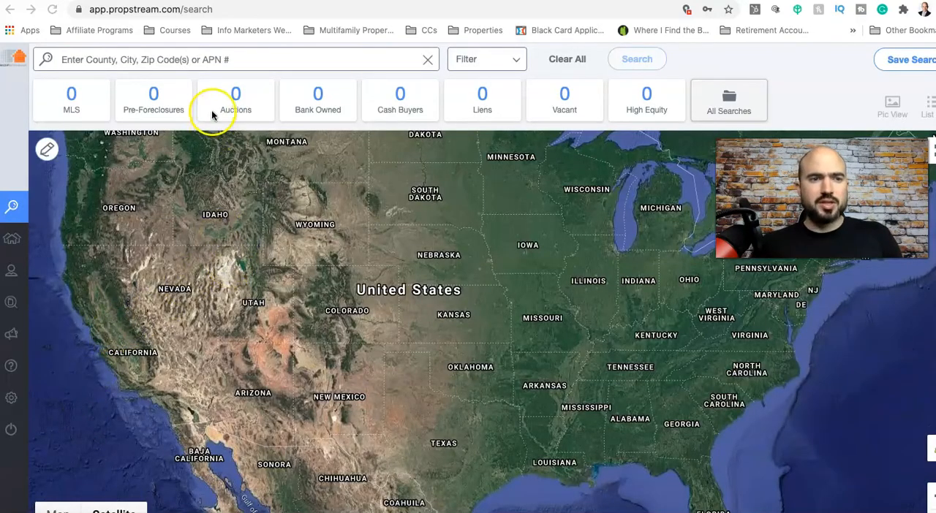
Search for properties in Alexandria, VA using the matching location suggestion
click(195, 60)
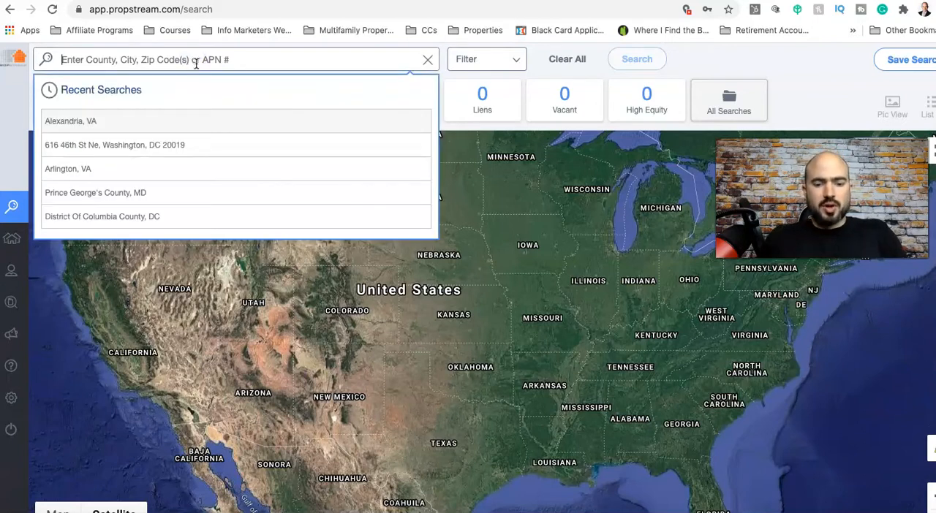
text(Alexandria VA)
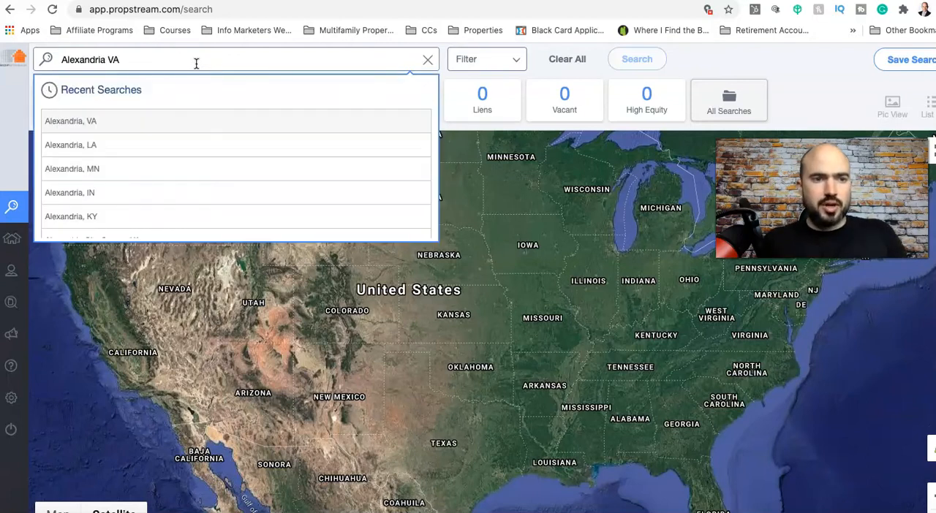
click(156, 122)
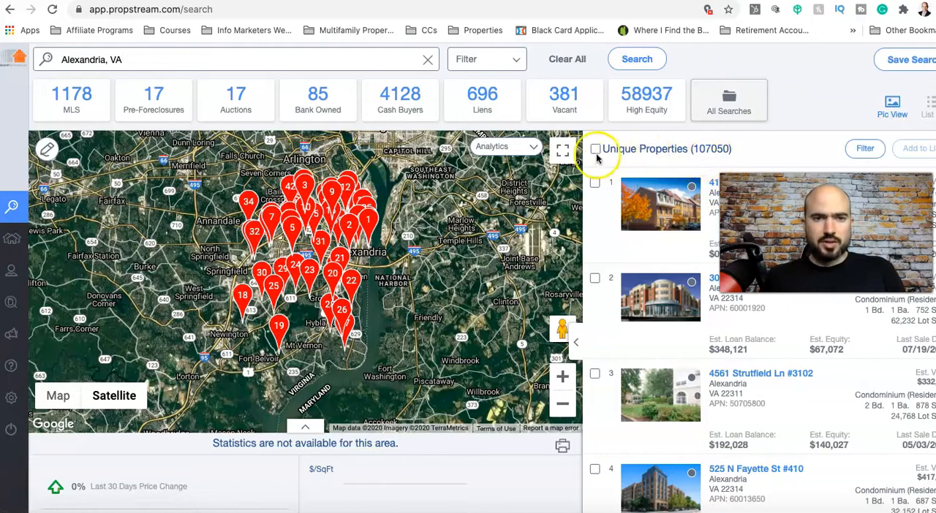
Filter the Alexandria results to properties that are not owner occupied
click(522, 65)
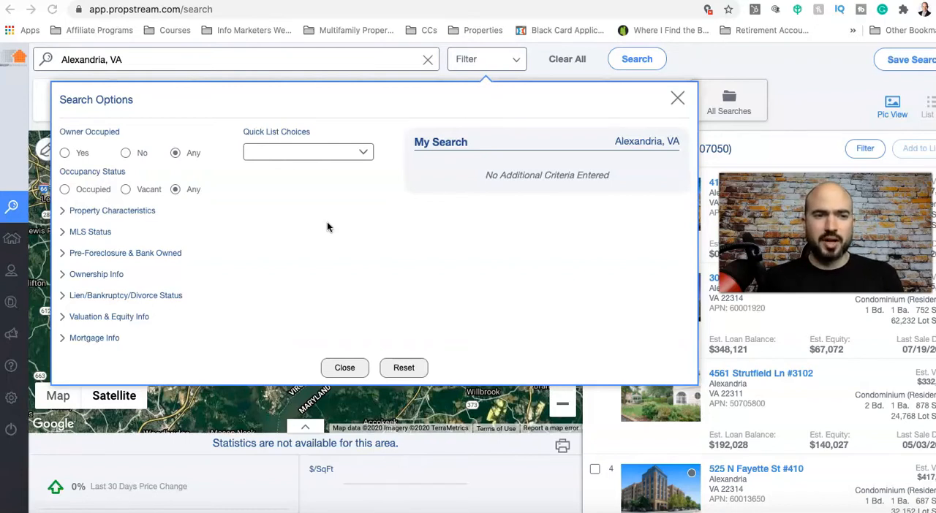
click(126, 155)
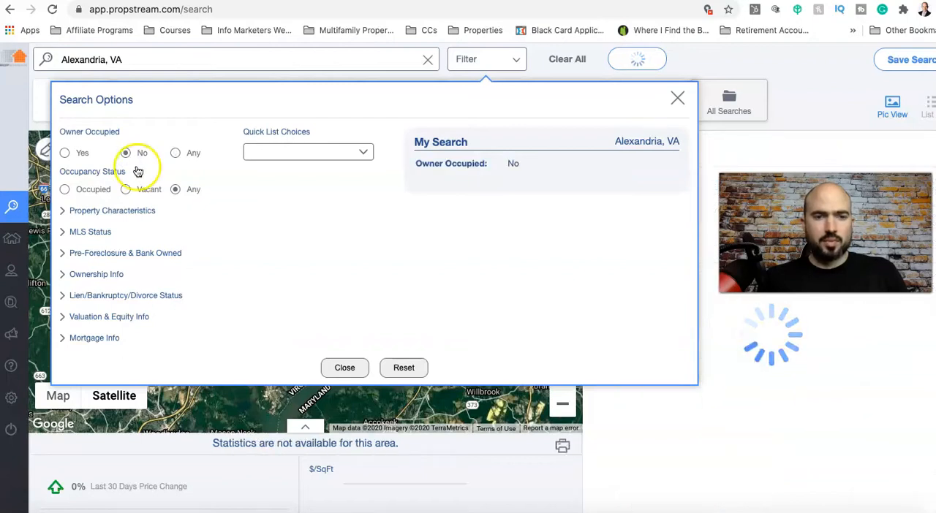
click(678, 103)
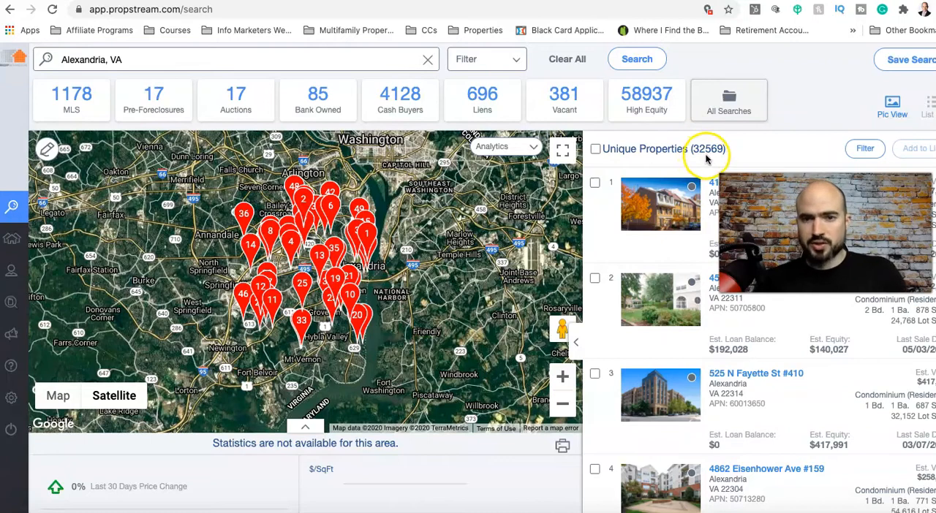
Set Owner Occupied back to Any and limit the property types to Multi-Family 2-4 and Multi-Family 5+
click(511, 63)
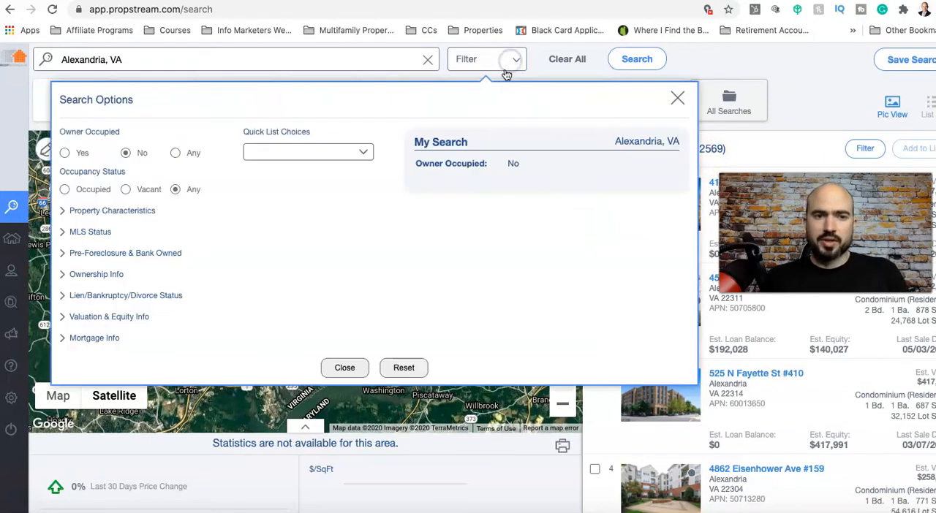
click(175, 153)
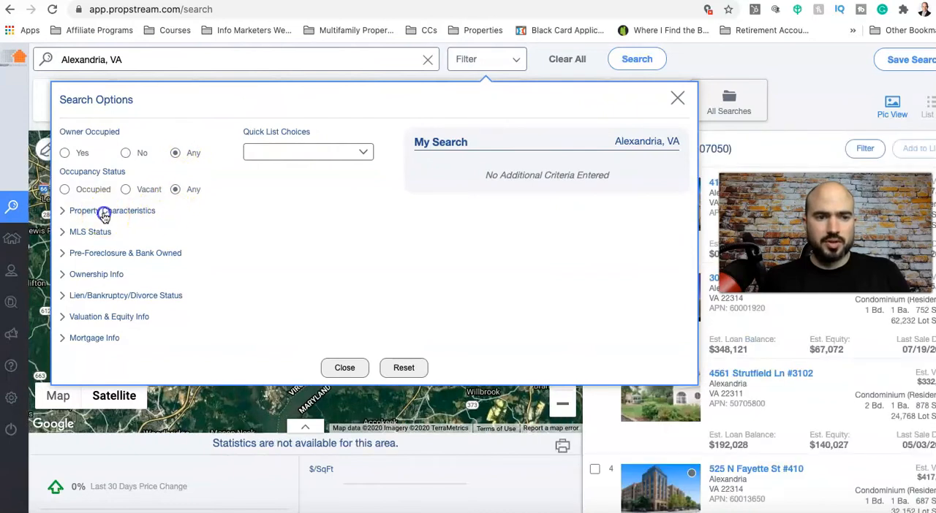
click(104, 214)
click(275, 250)
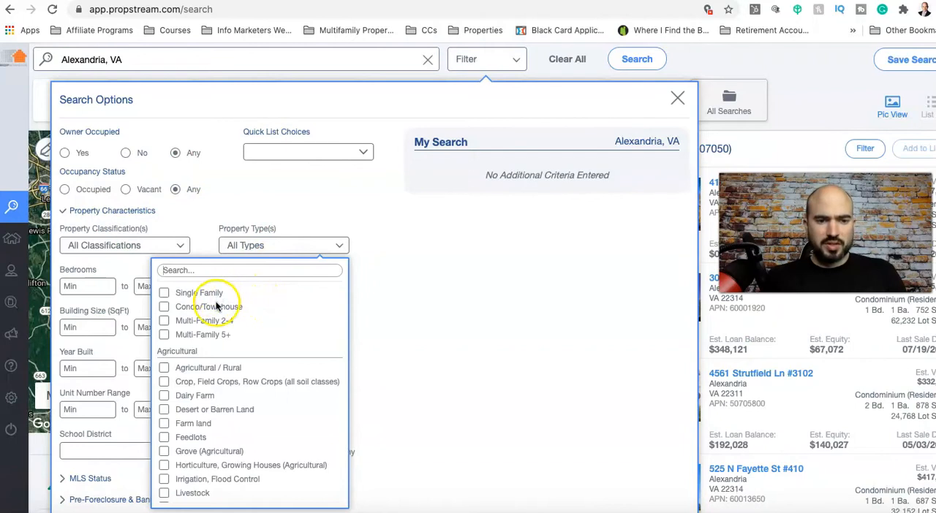
click(164, 322)
click(164, 335)
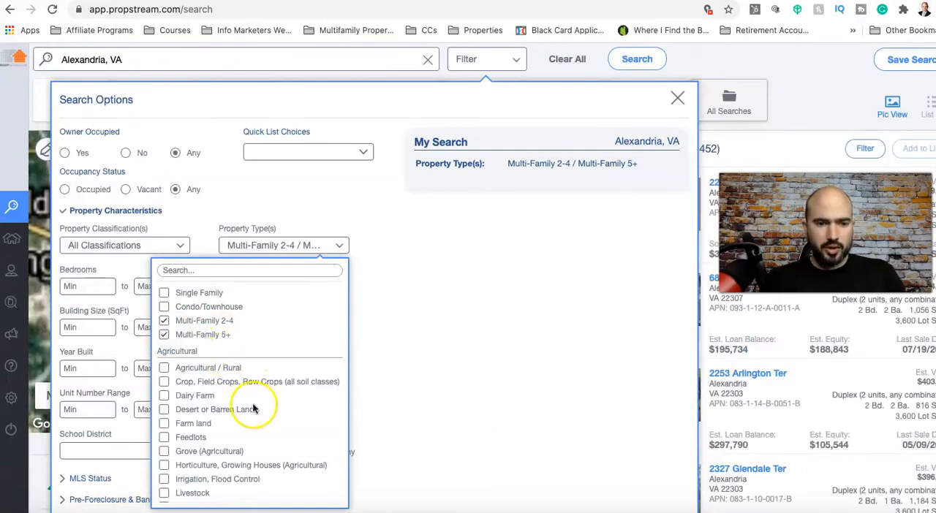
scroll(252, 405, down, 1)
scroll(248, 413, up, 1)
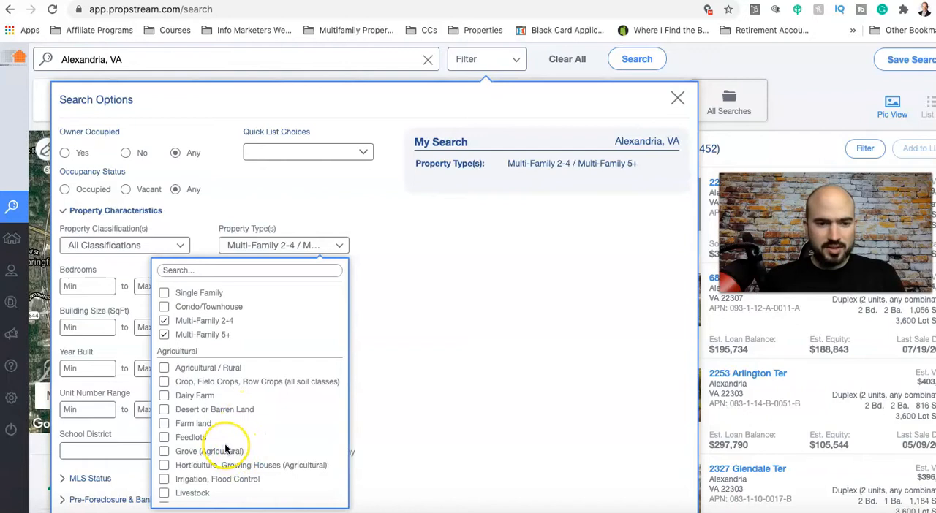
scroll(227, 449, down, 5)
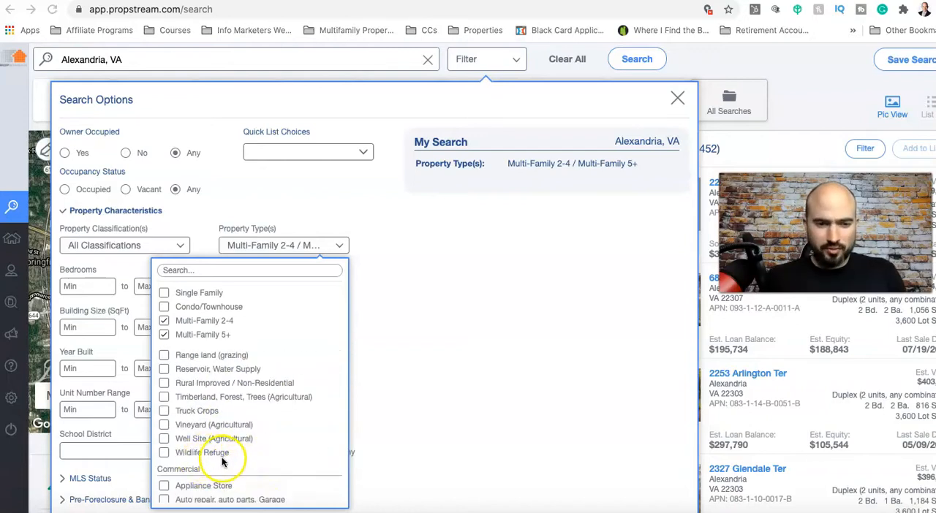
scroll(222, 462, down, 3)
scroll(224, 462, down, 3)
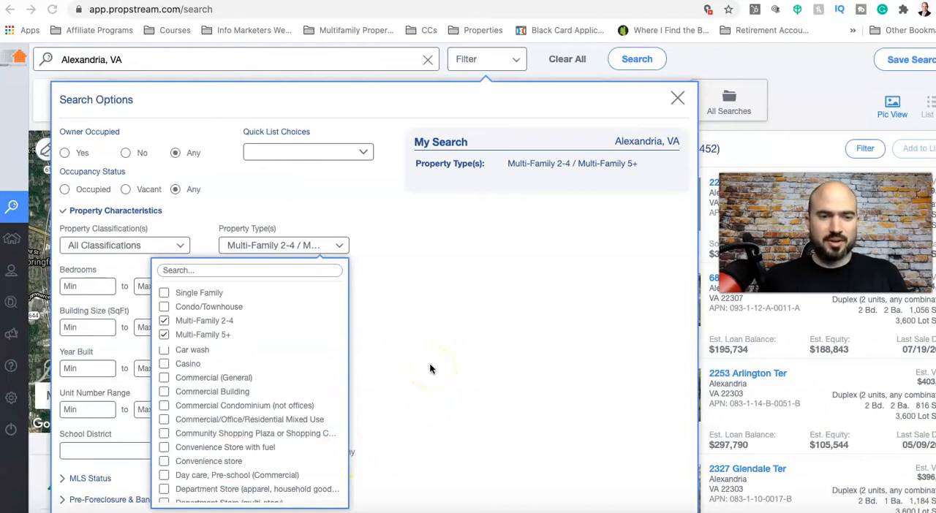
click(378, 293)
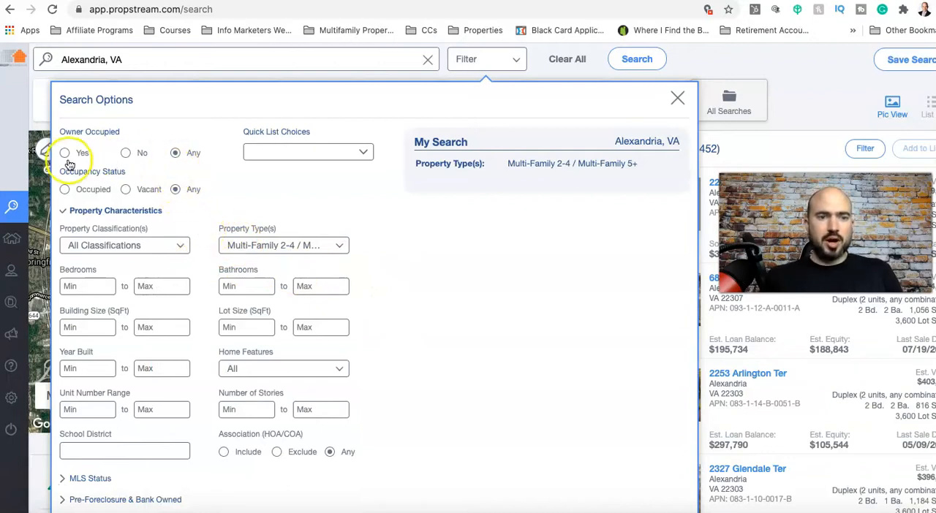
Set the On Market option in the MLS status filter to No and close the search options
scroll(293, 336, down, 1)
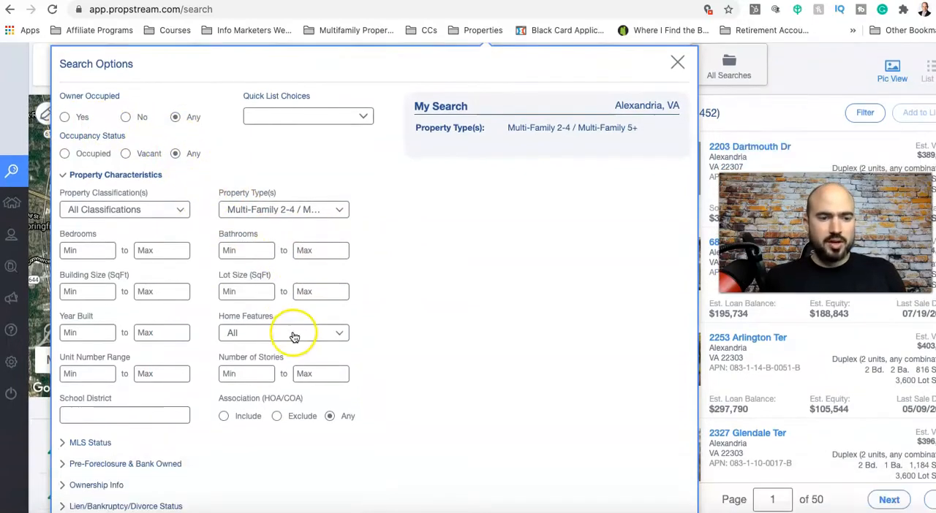
click(100, 443)
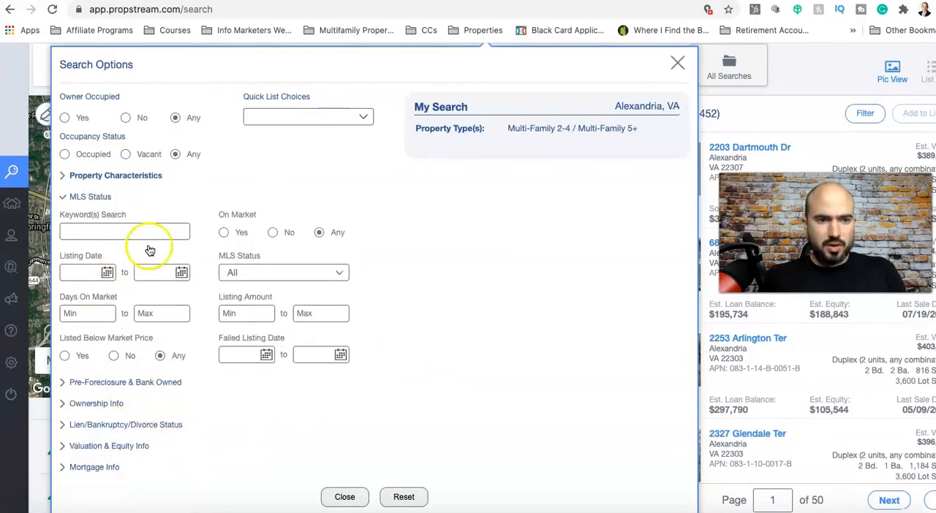
click(273, 232)
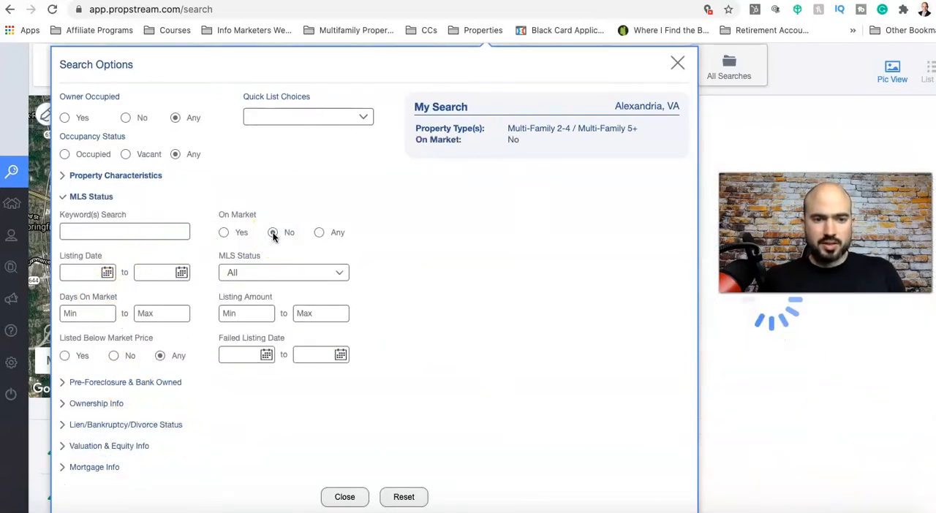
click(718, 133)
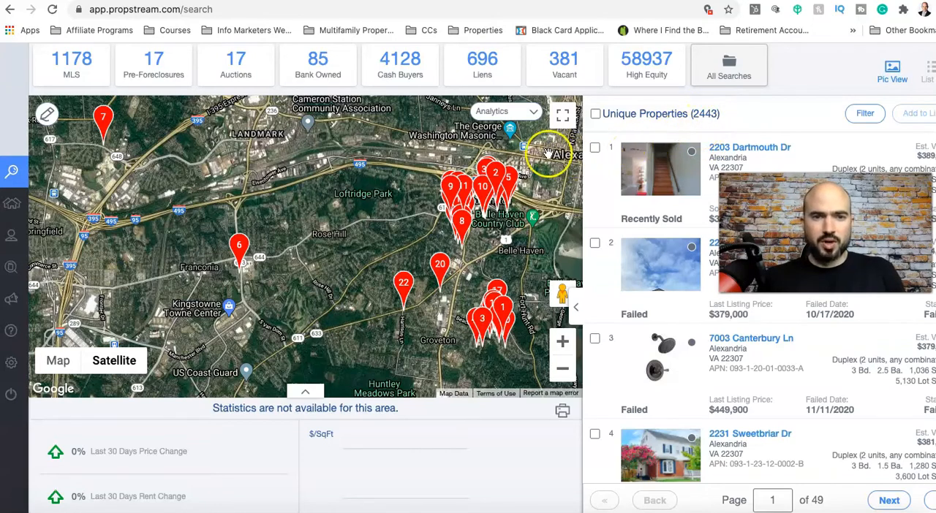
Set the minimum years of ownership to 10 in the ownership filter and return to the results
scroll(503, 191, up, 2)
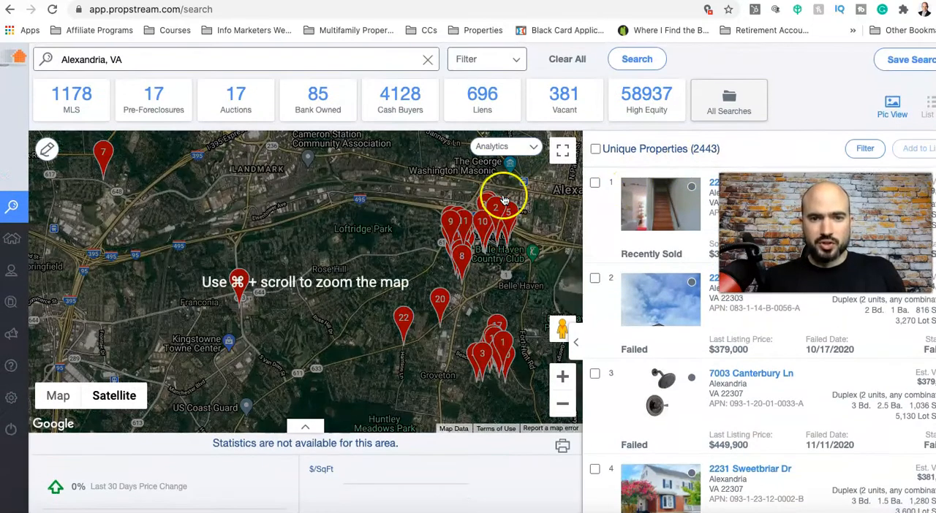
click(505, 63)
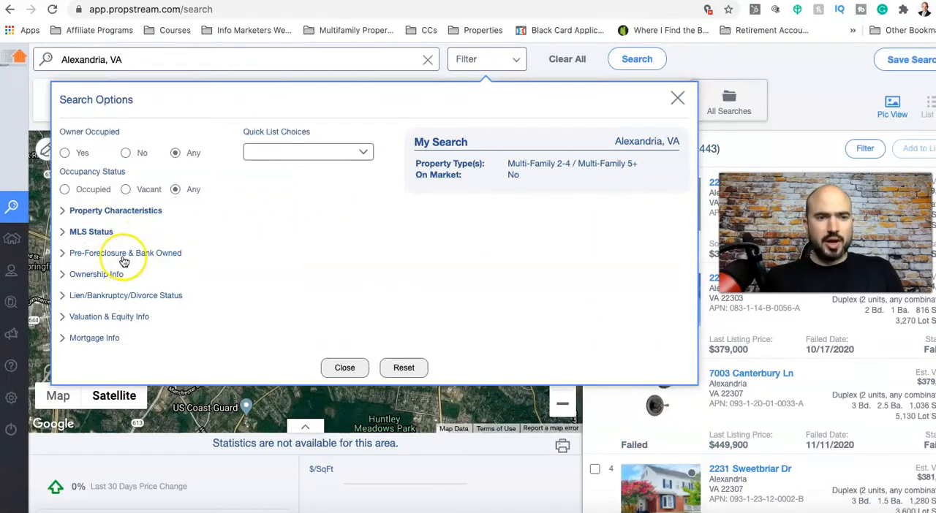
click(76, 256)
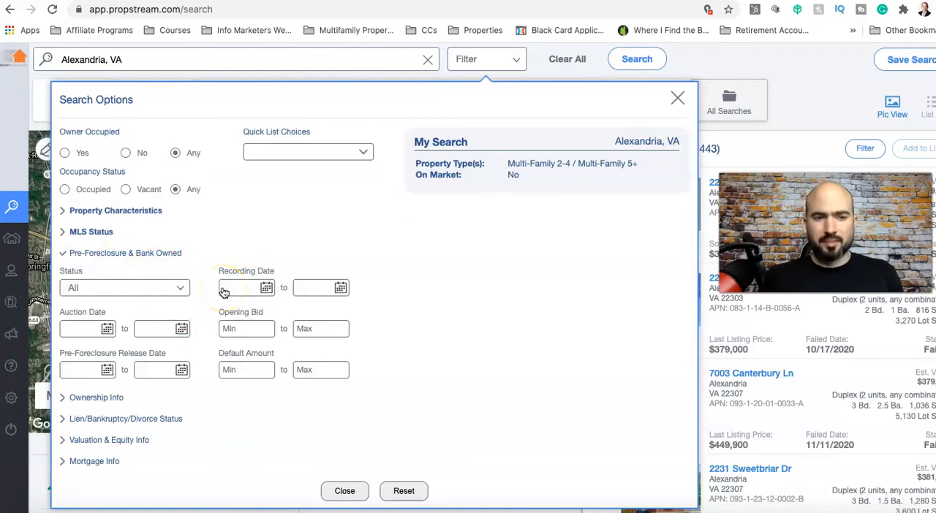
click(161, 255)
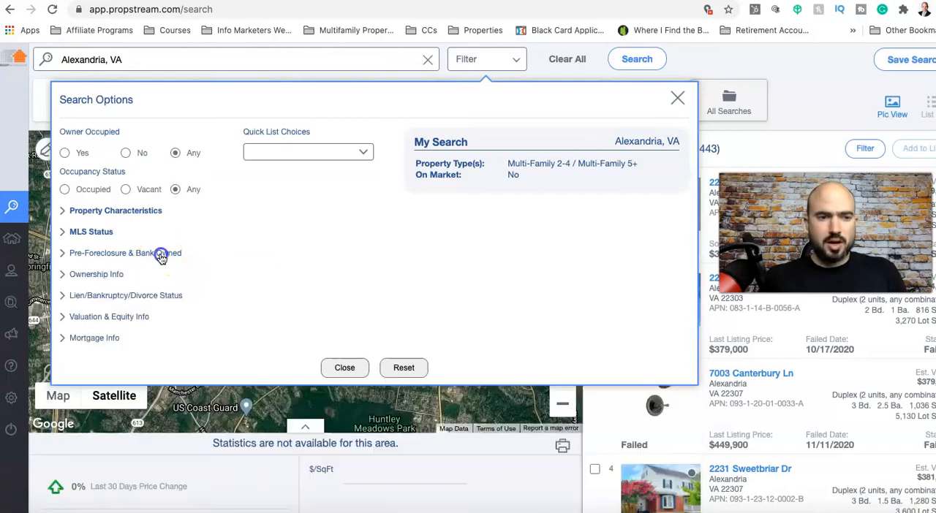
click(93, 275)
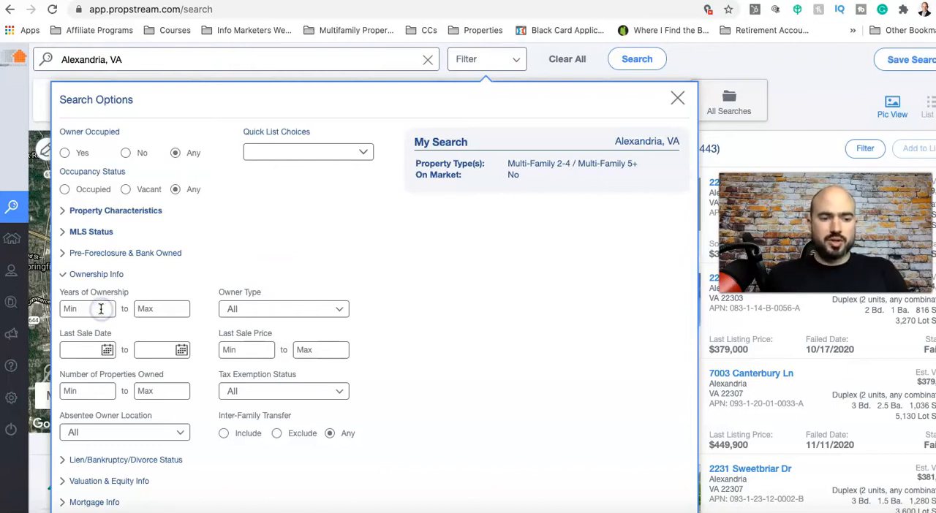
click(101, 309)
text(10)
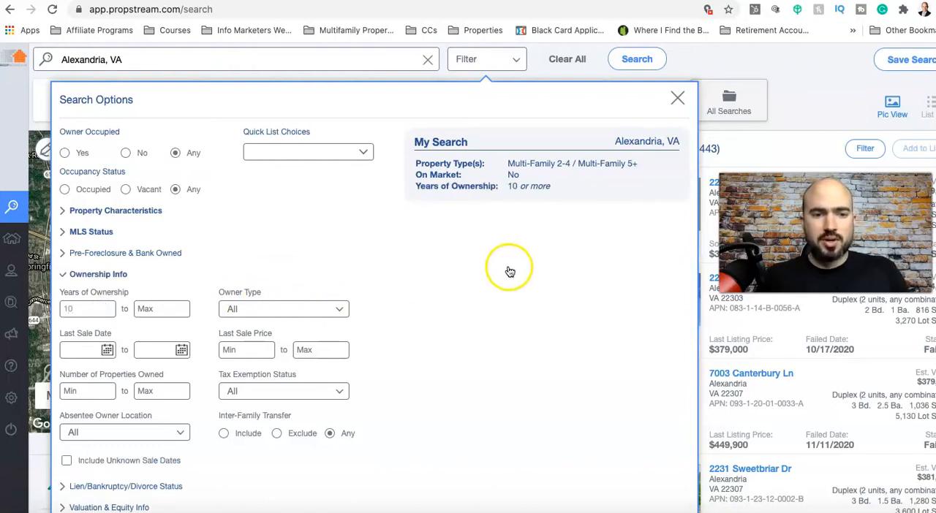
click(674, 98)
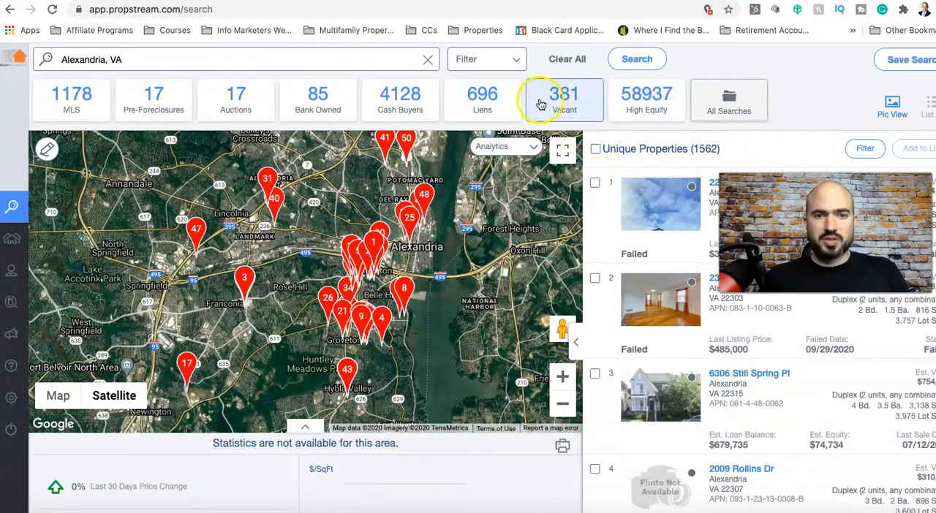
Limit the search to properties with the specific lien type Tax Lien
click(506, 63)
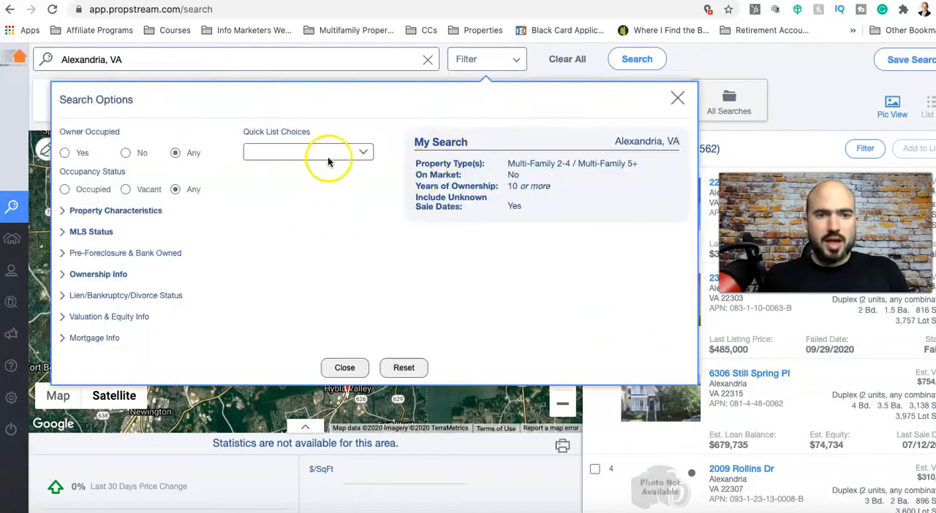
click(351, 152)
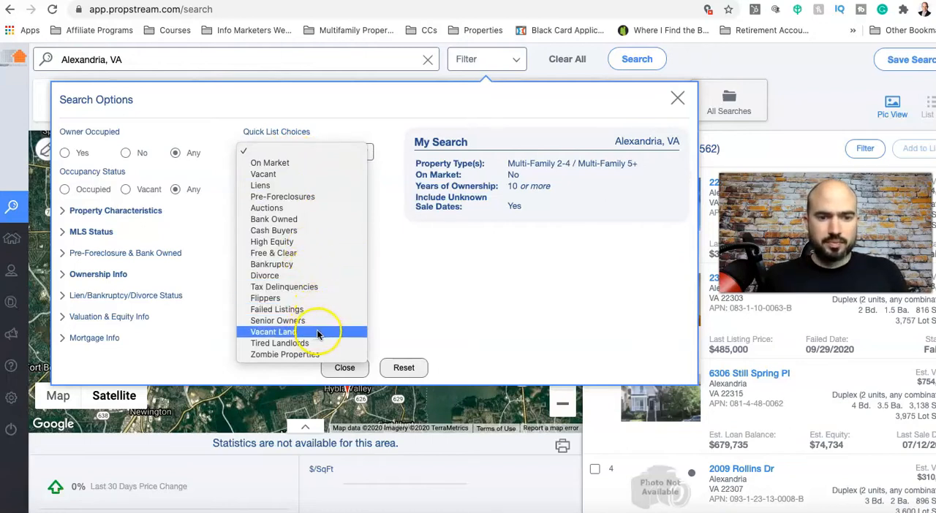
click(387, 292)
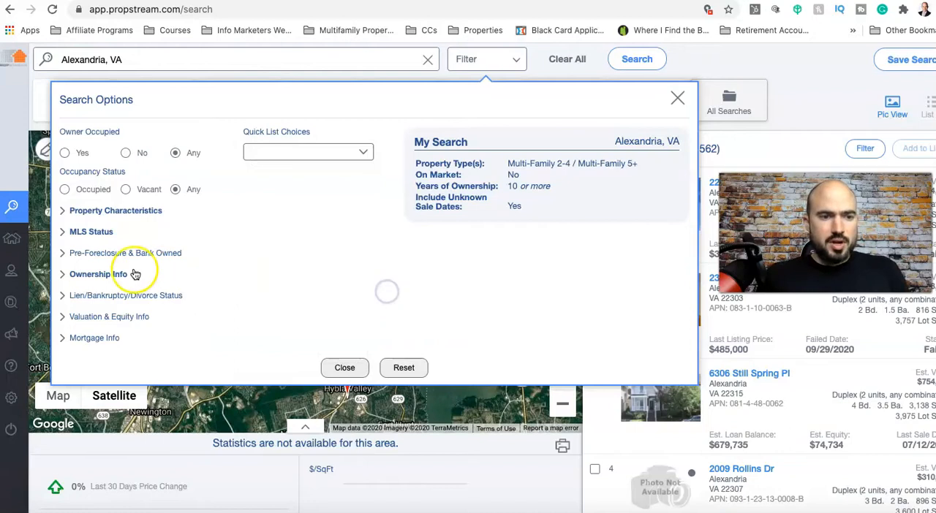
click(98, 274)
scroll(119, 303, down, 1)
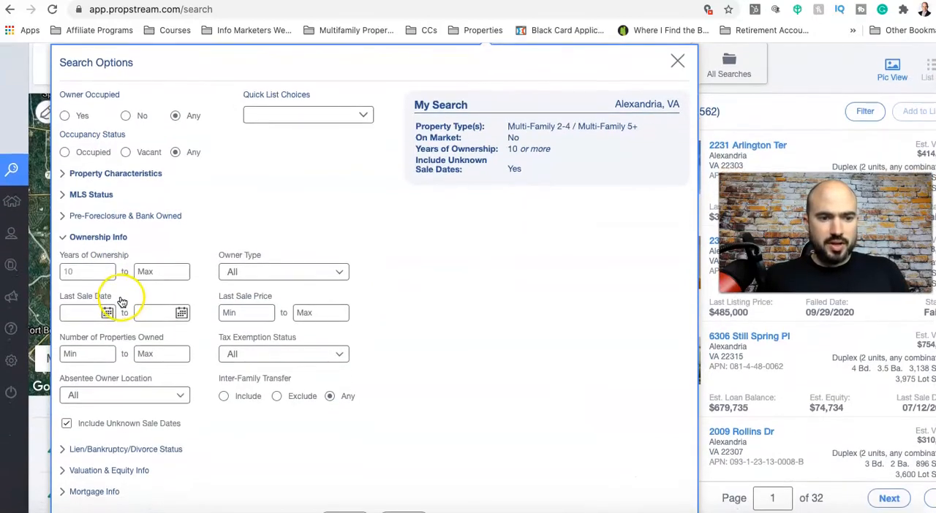
click(71, 454)
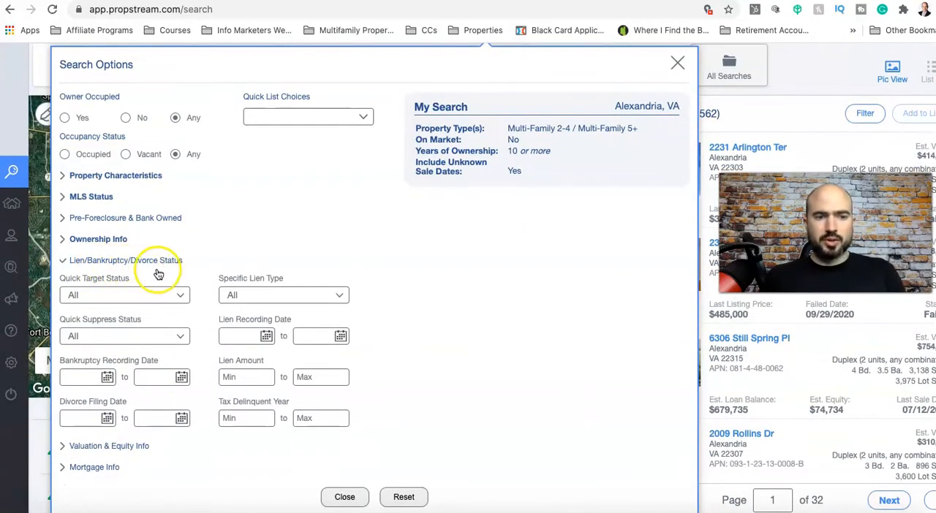
click(278, 294)
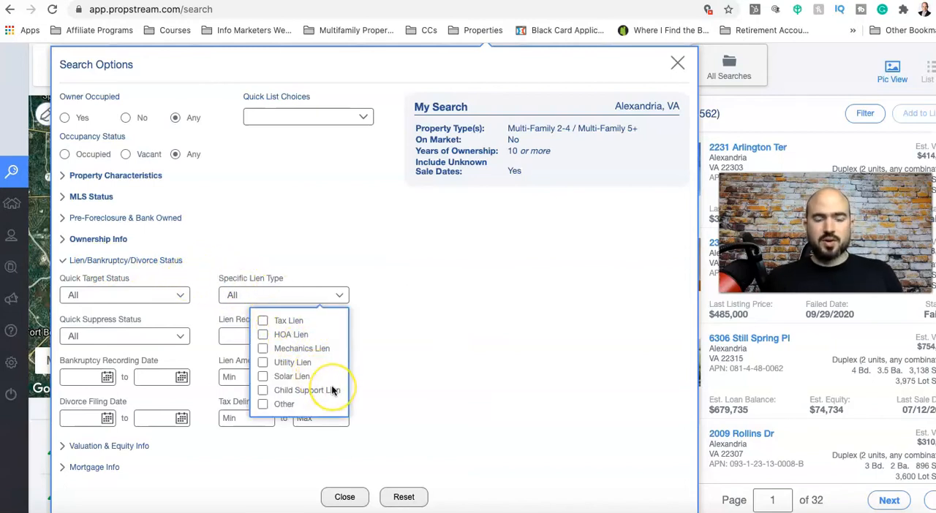
click(264, 322)
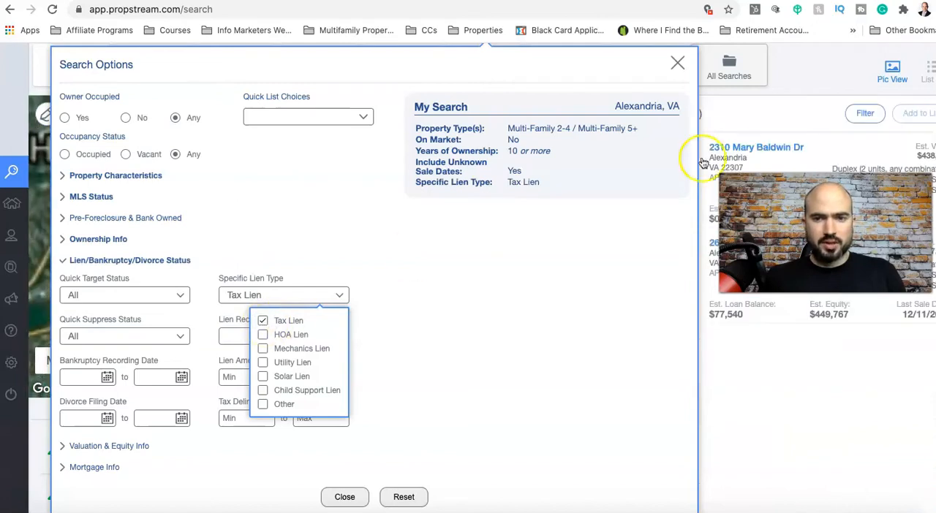
Remove the Tax Lien restriction from the specific lien type filter so all lien types are allowed
click(739, 117)
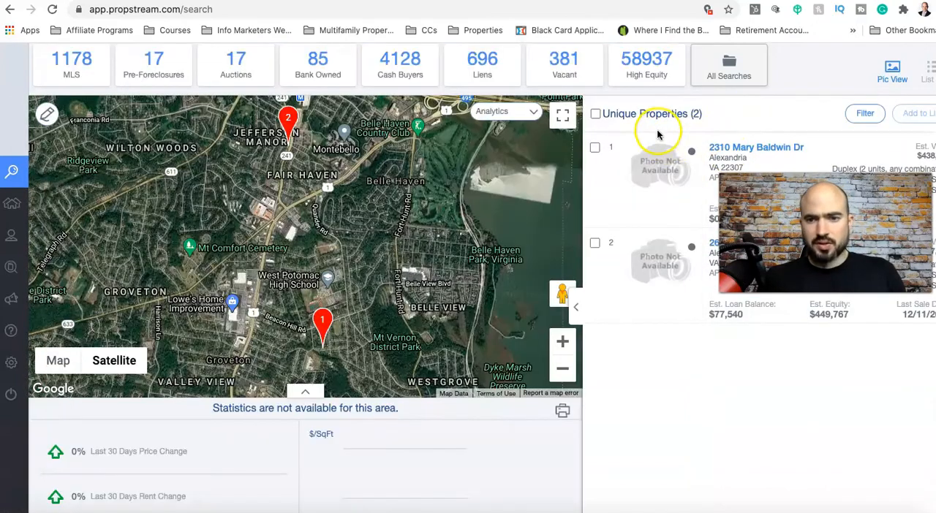
scroll(428, 101, up, 2)
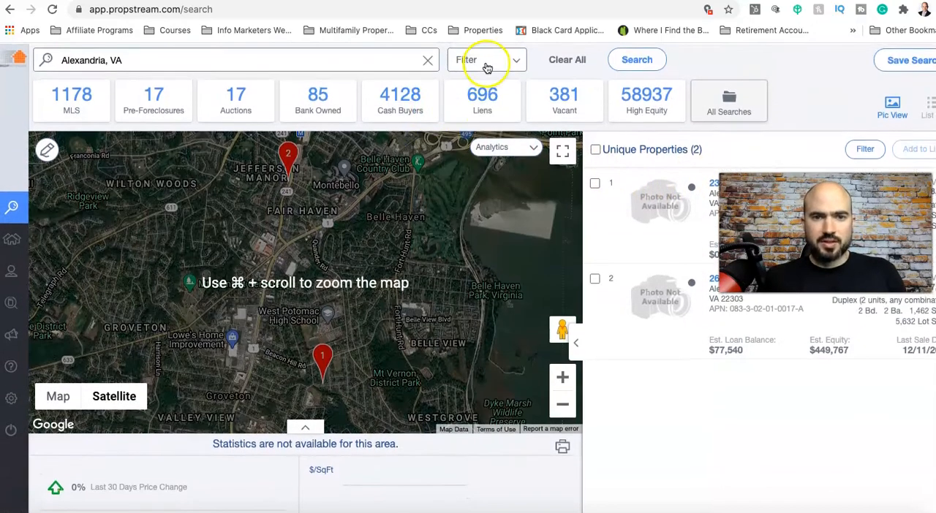
click(484, 59)
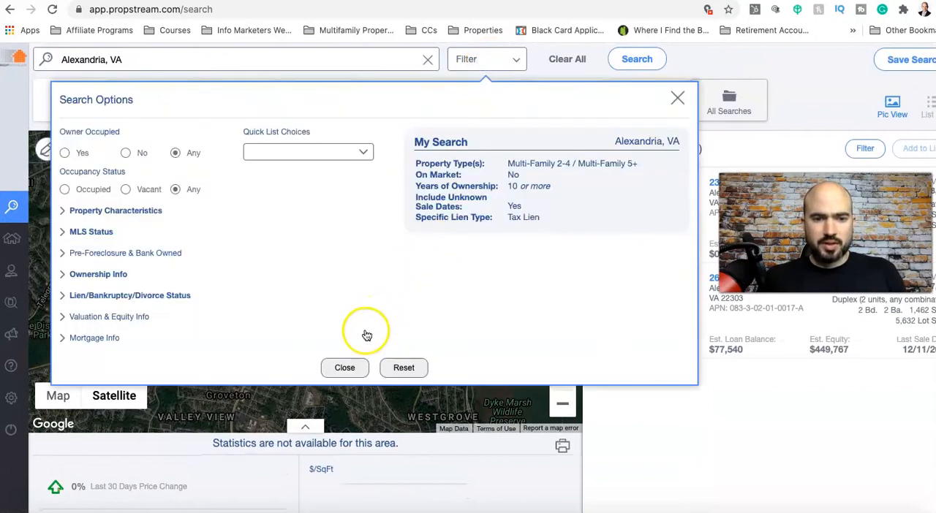
click(102, 296)
click(307, 338)
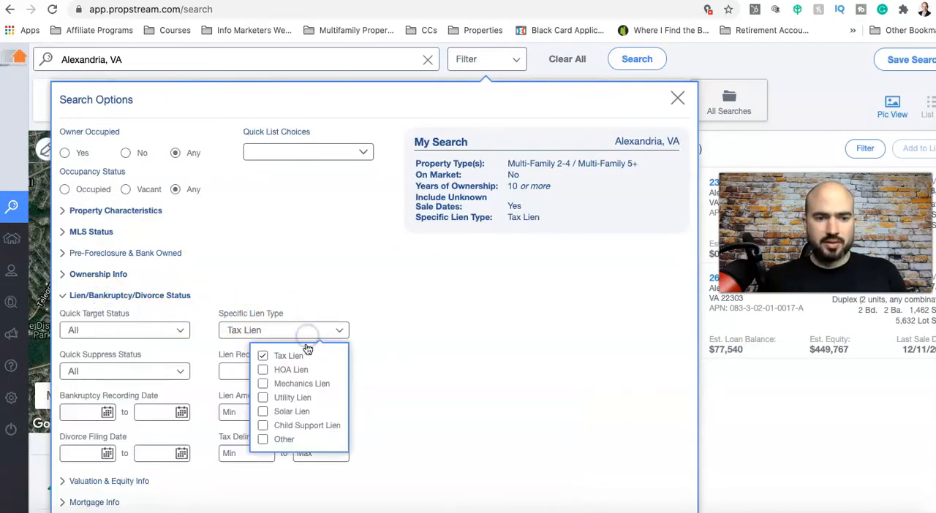
click(262, 355)
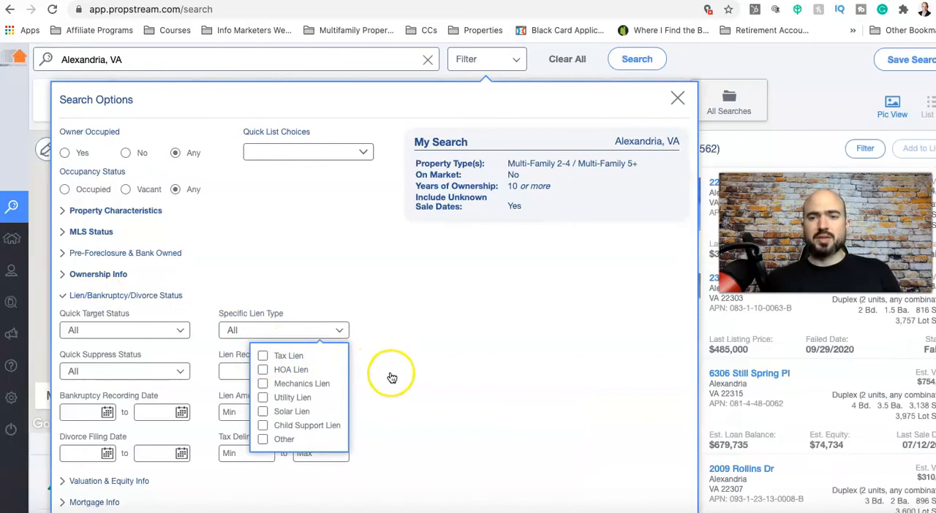
click(381, 369)
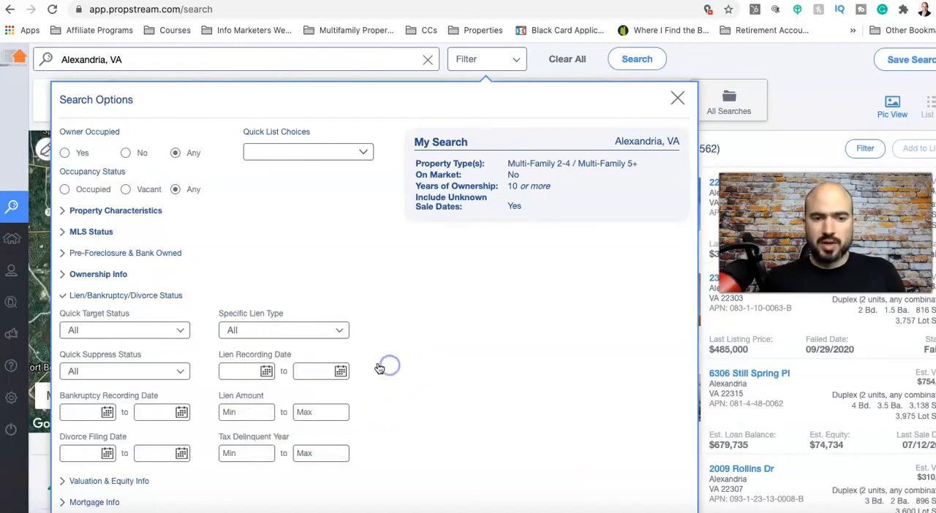
Set the minimum estimated equity to 10% in the valuation and equity filters and return to the results
scroll(379, 369, down, 1)
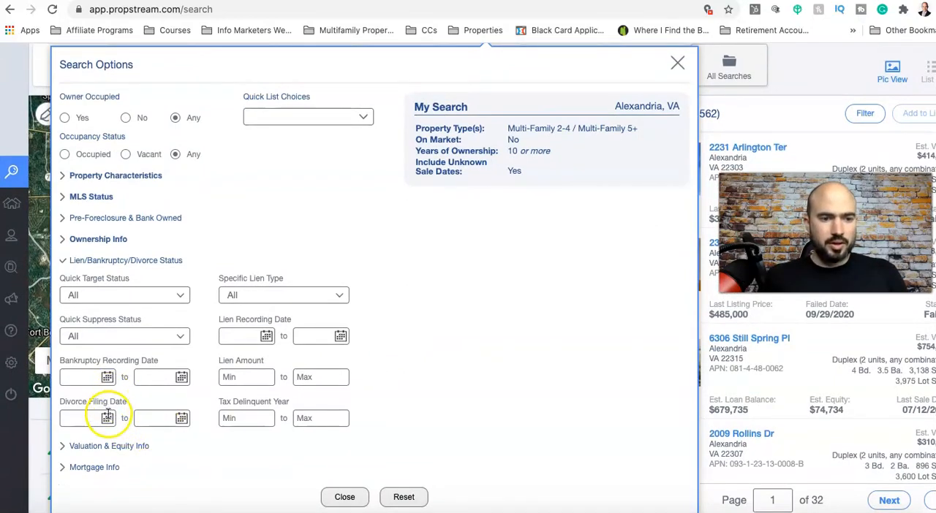
click(80, 446)
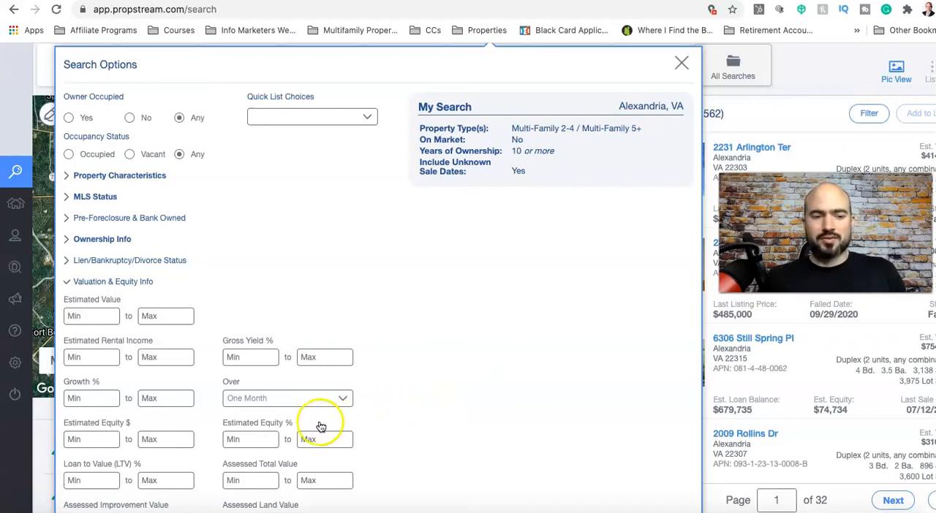
click(261, 438)
text(10)
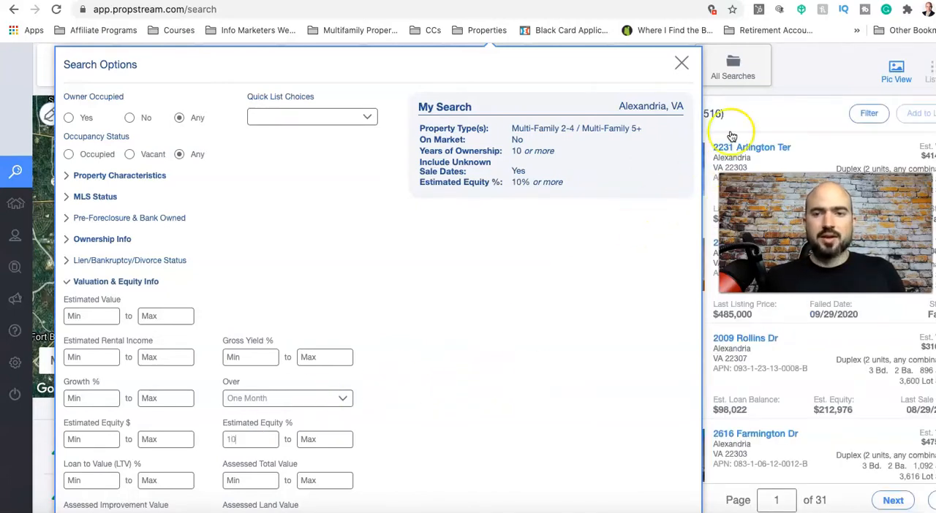
click(766, 108)
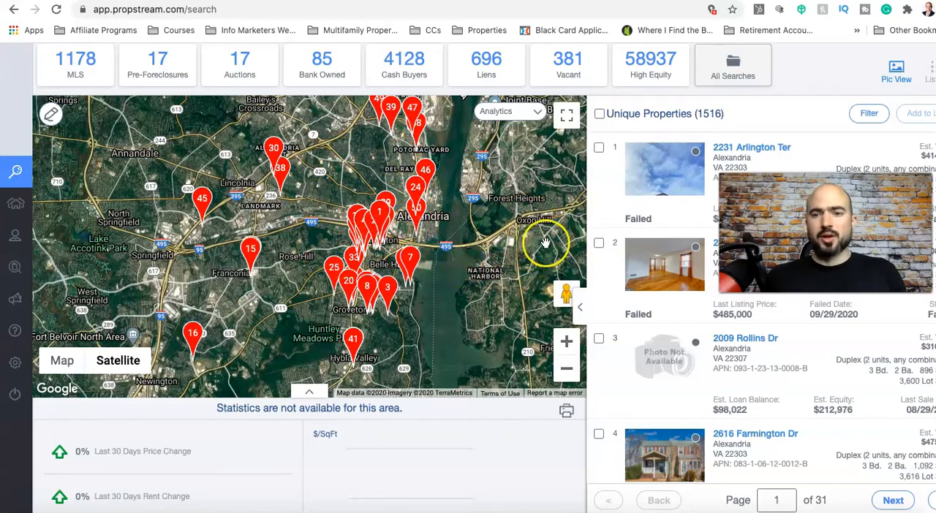
Review the mortgage filters in the search options, including the choices for the number of open mortgages
scroll(322, 121, up, 2)
click(479, 59)
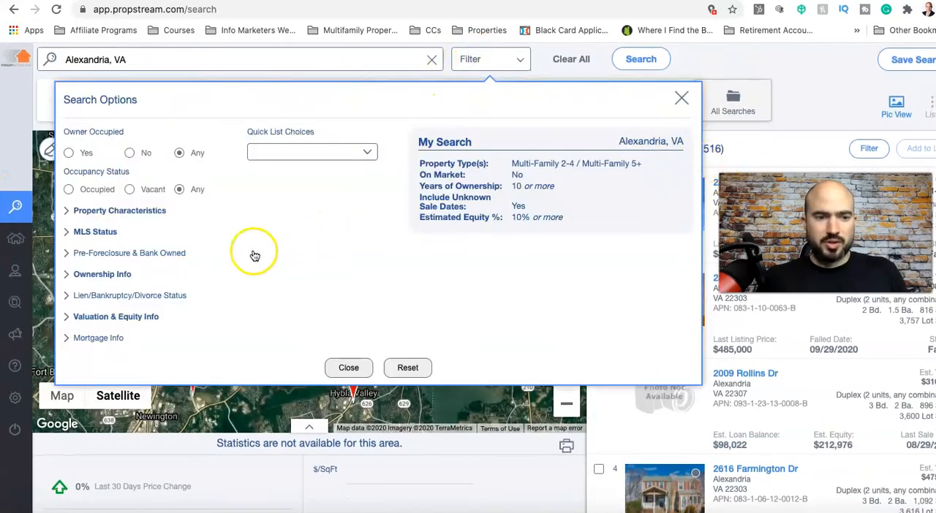
click(67, 319)
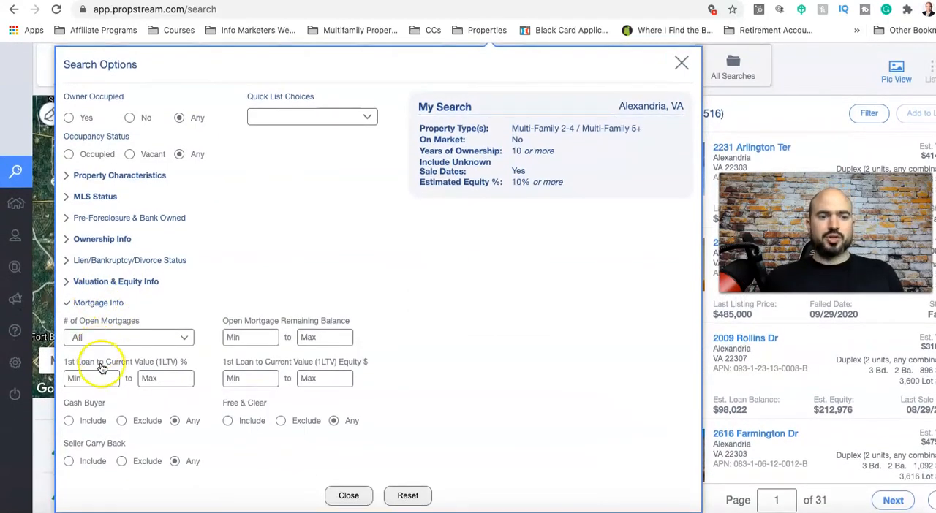
click(113, 338)
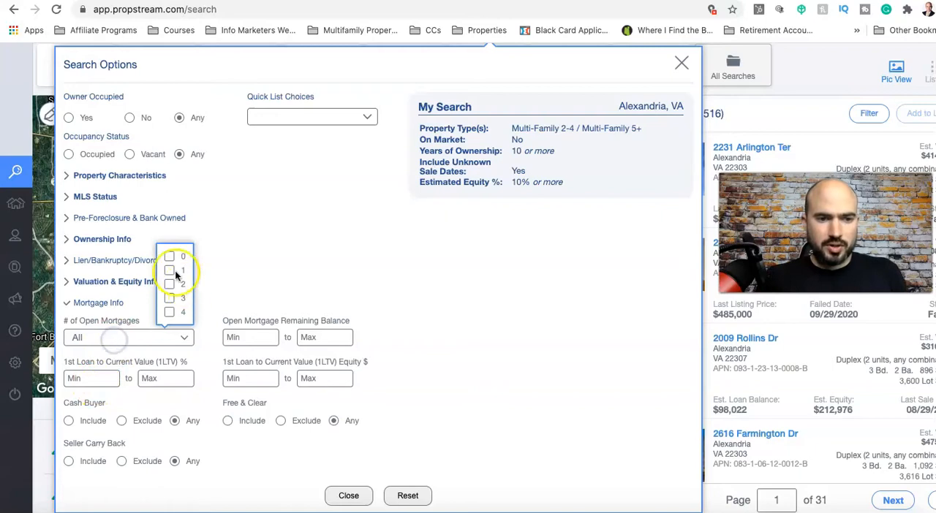
click(240, 301)
Add the Senior Owners quick list to the search criteria and return to the results
scroll(261, 330, up, 1)
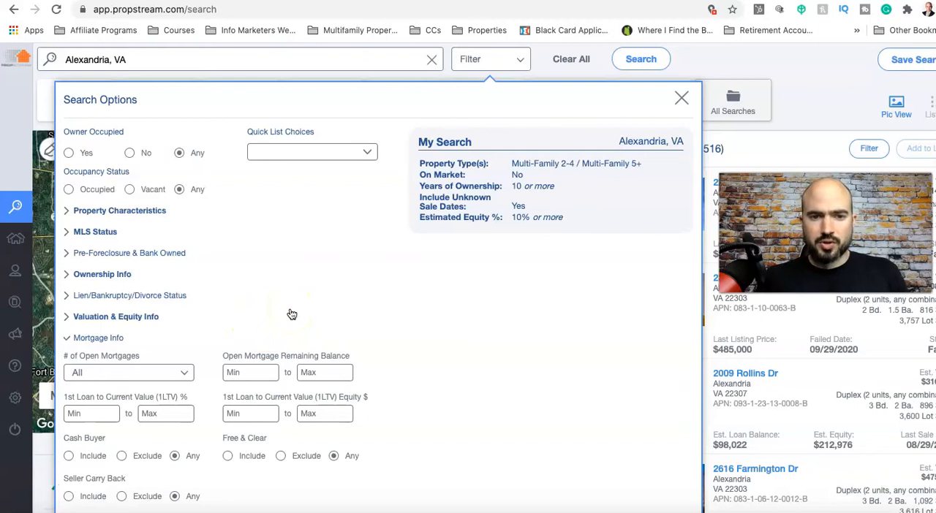
click(365, 155)
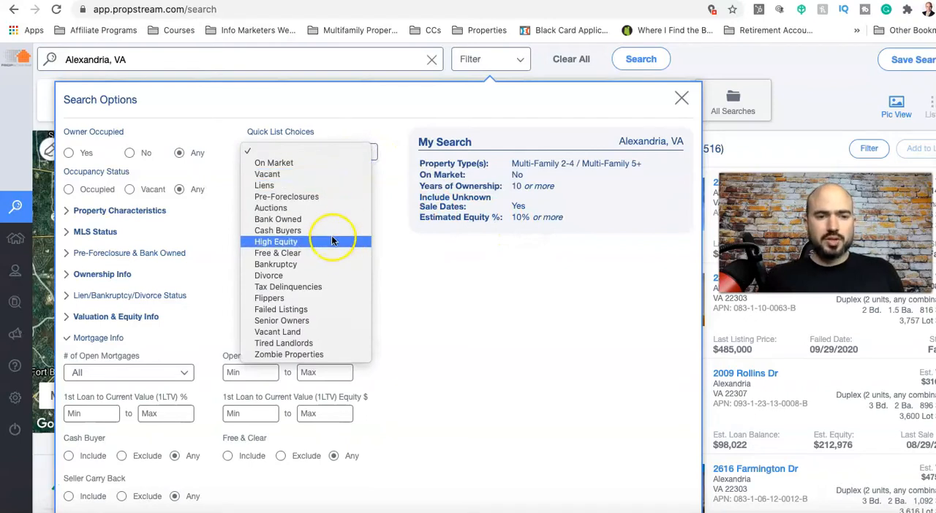
click(320, 320)
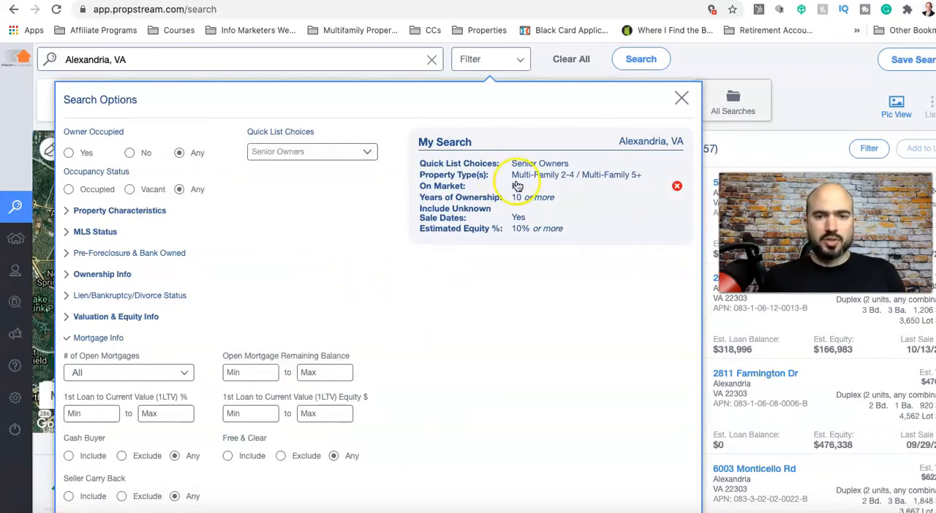
click(680, 98)
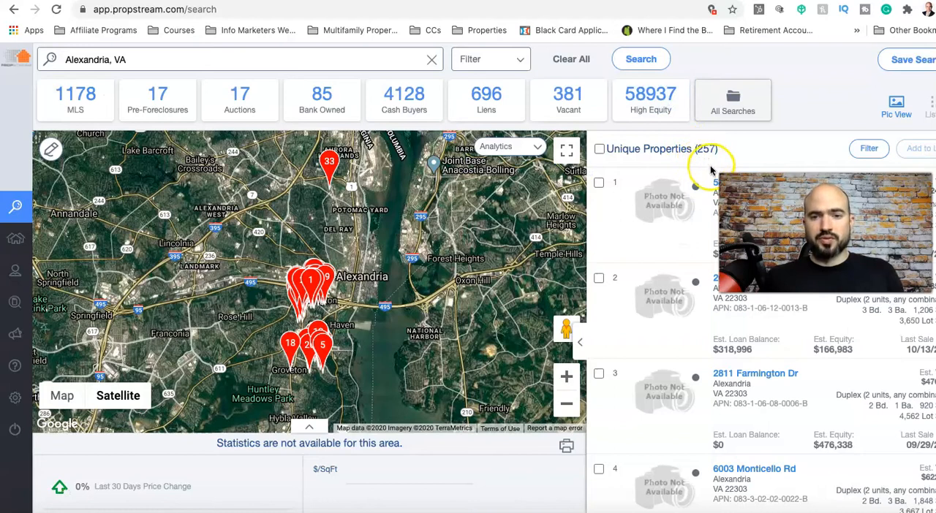
click(520, 66)
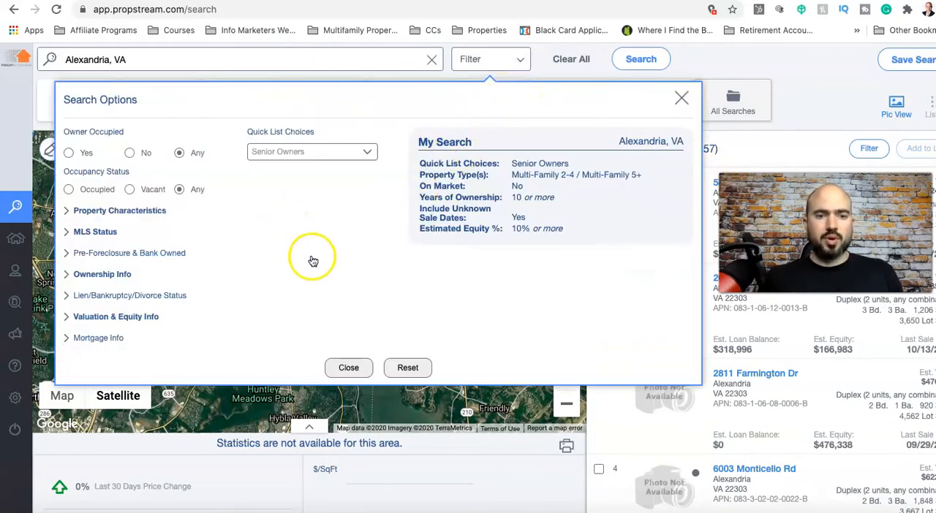
click(345, 367)
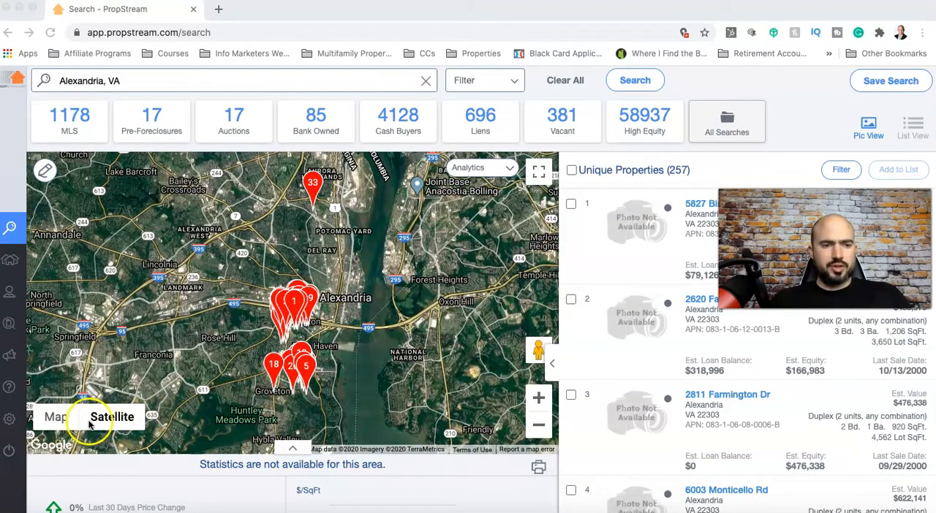
Switch the satellite view to the standard map and overlay the Est. Value analytics heat map
click(58, 419)
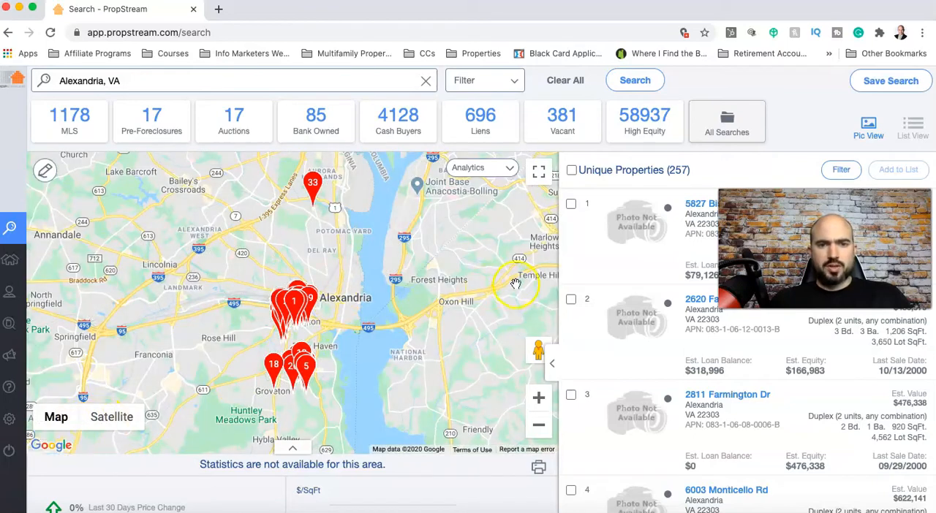
click(514, 174)
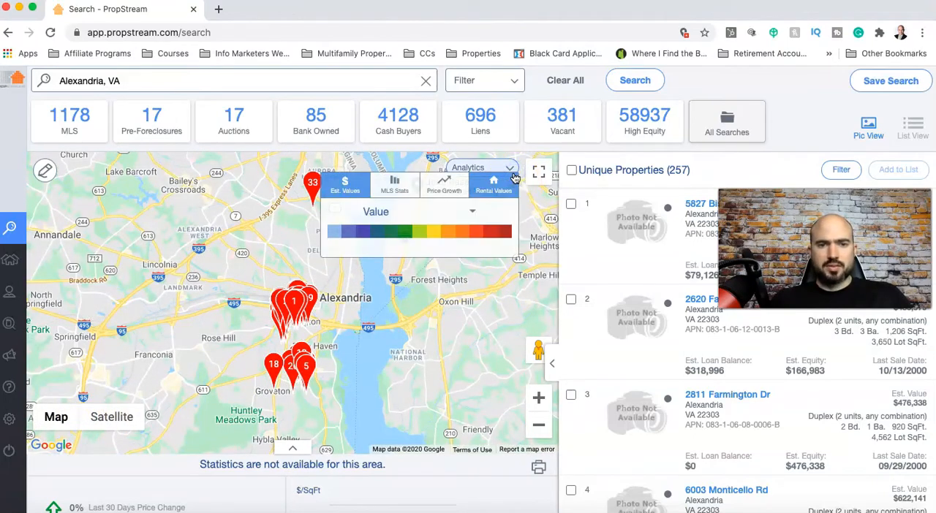
click(473, 211)
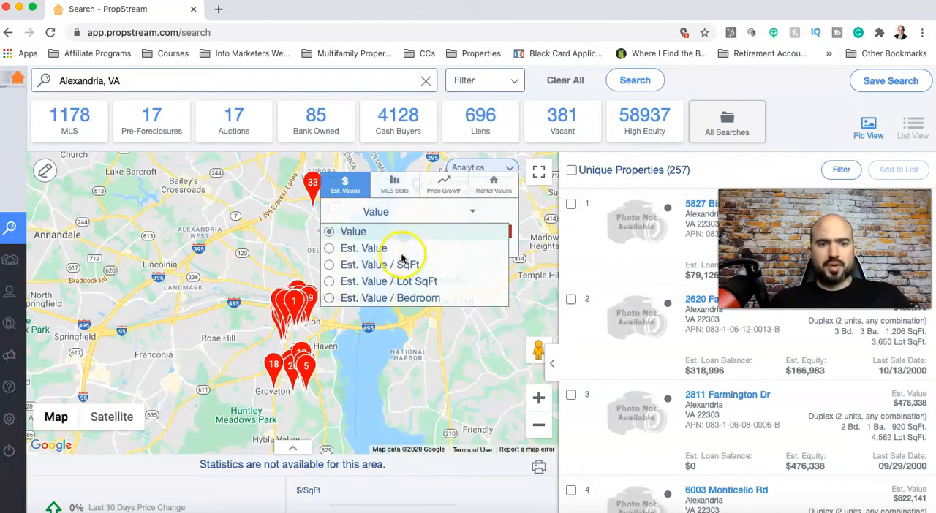
click(372, 250)
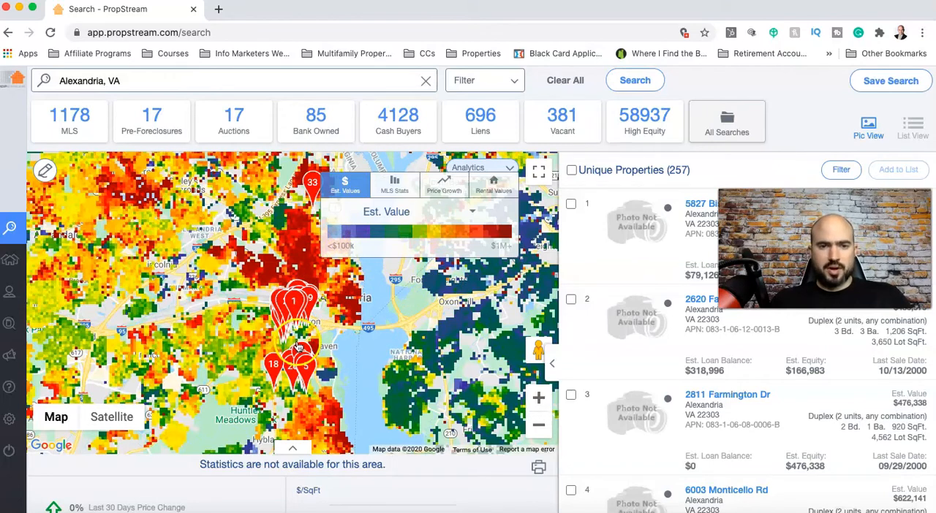
Overlay the 1 Year Growth price heat map and examine price growth in the areas around Alexandria
click(394, 184)
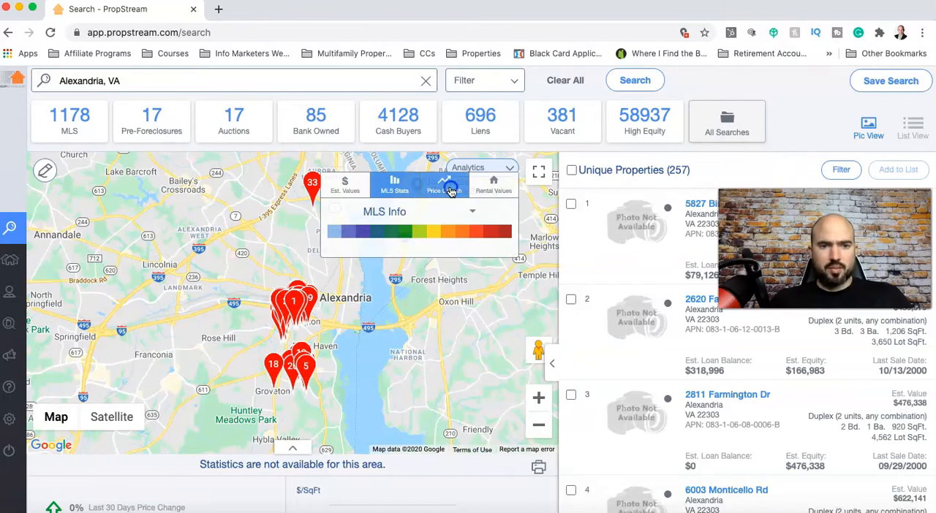
click(446, 185)
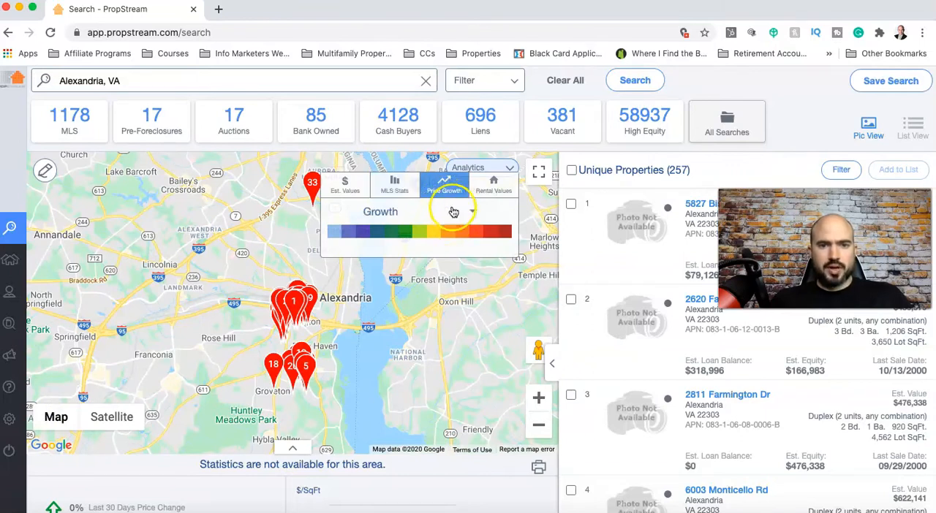
click(472, 212)
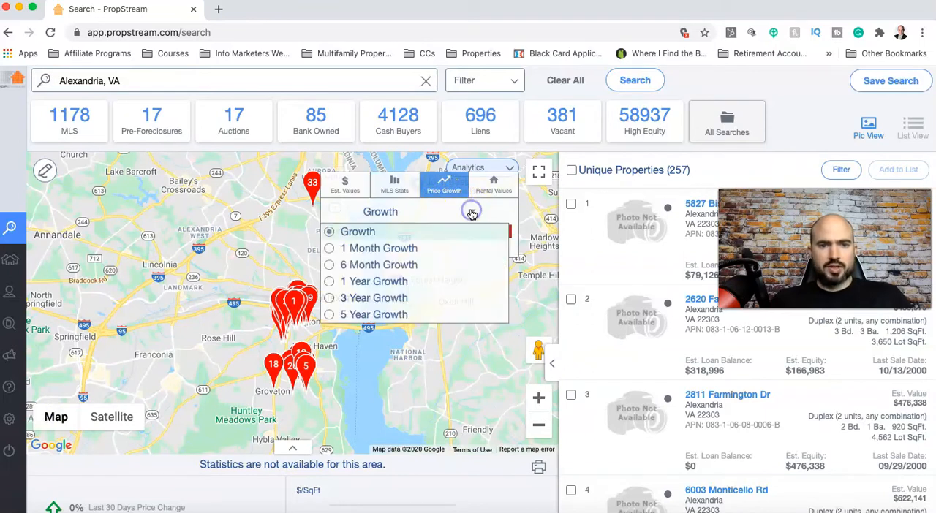
click(391, 282)
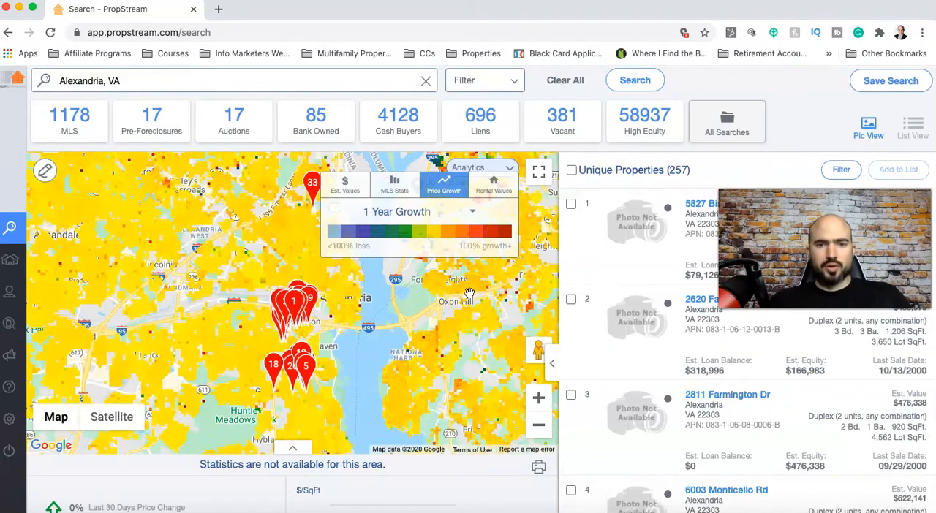
drag(451, 330, 413, 374)
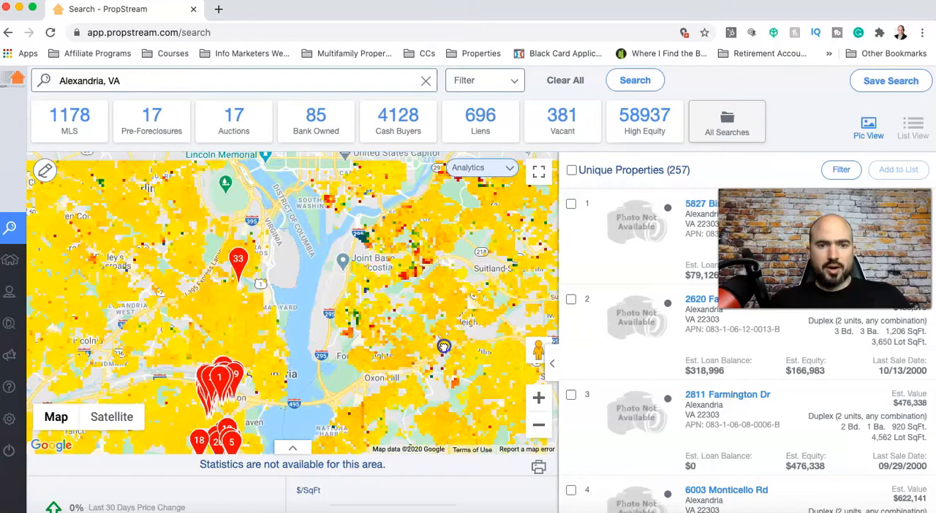
drag(414, 303, 437, 240)
drag(387, 344, 401, 327)
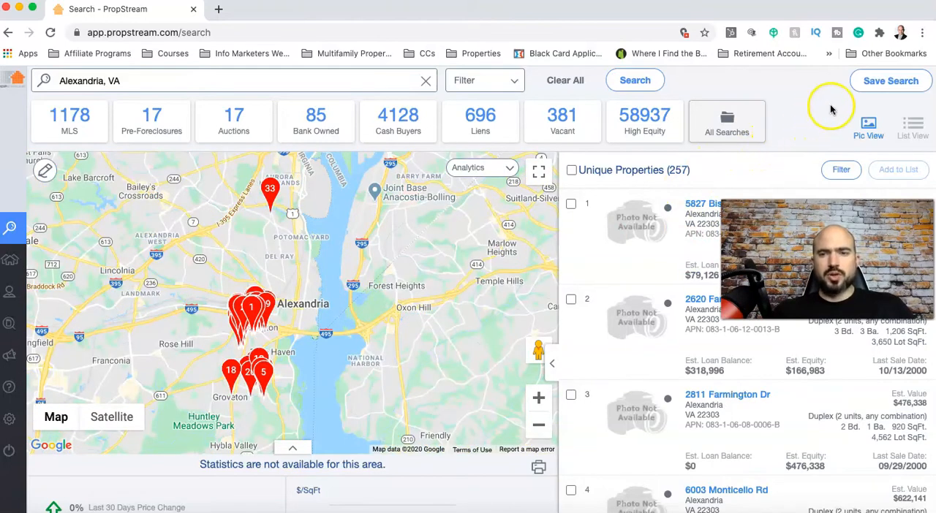
Save the search as "Alexandria Multifamily" with the details "owned at least 10 years, multiunits, older"
click(872, 86)
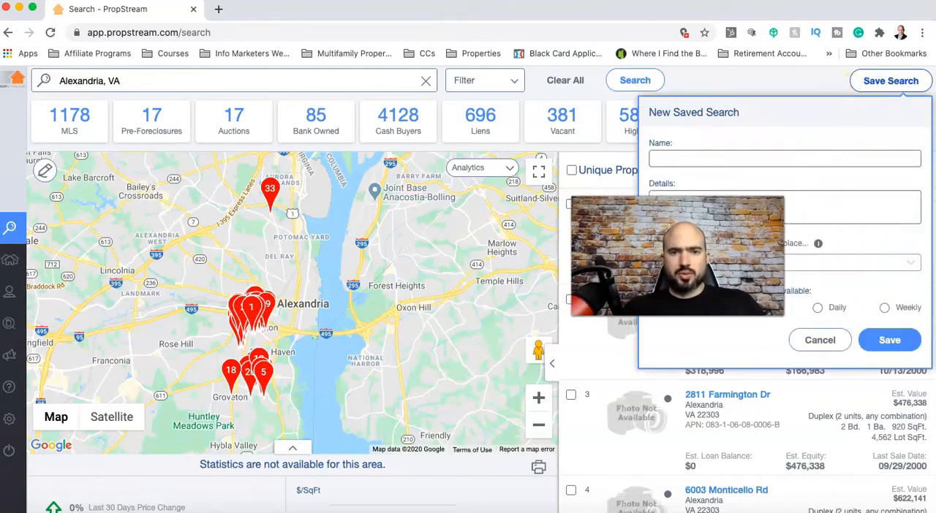
click(705, 159)
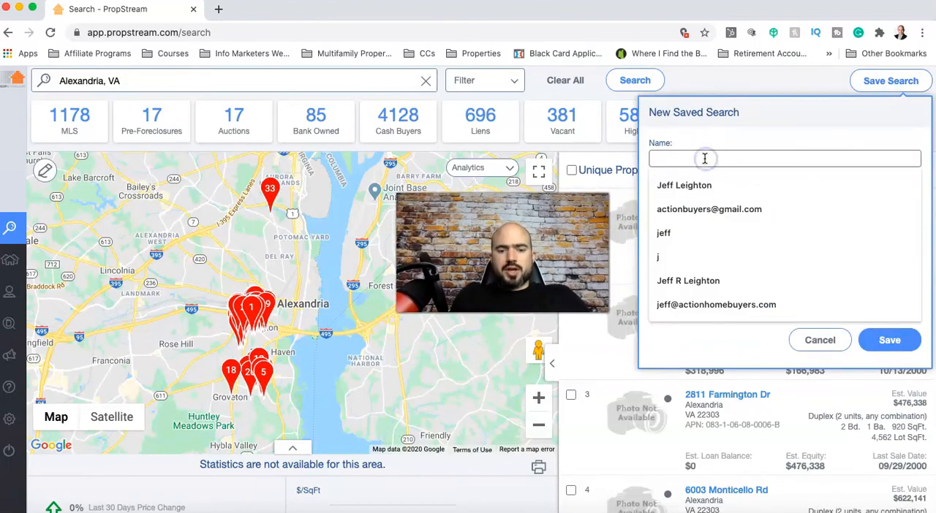
text(Alexan)
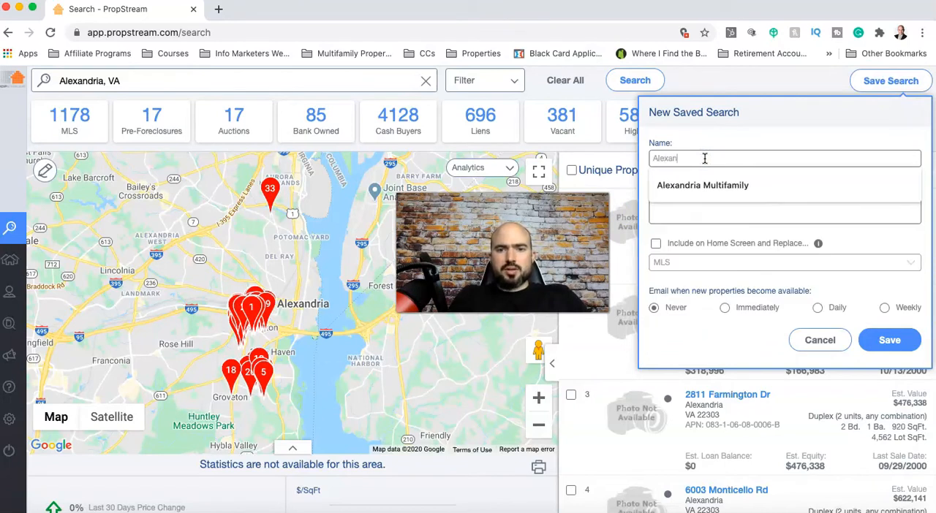
click(720, 185)
click(721, 203)
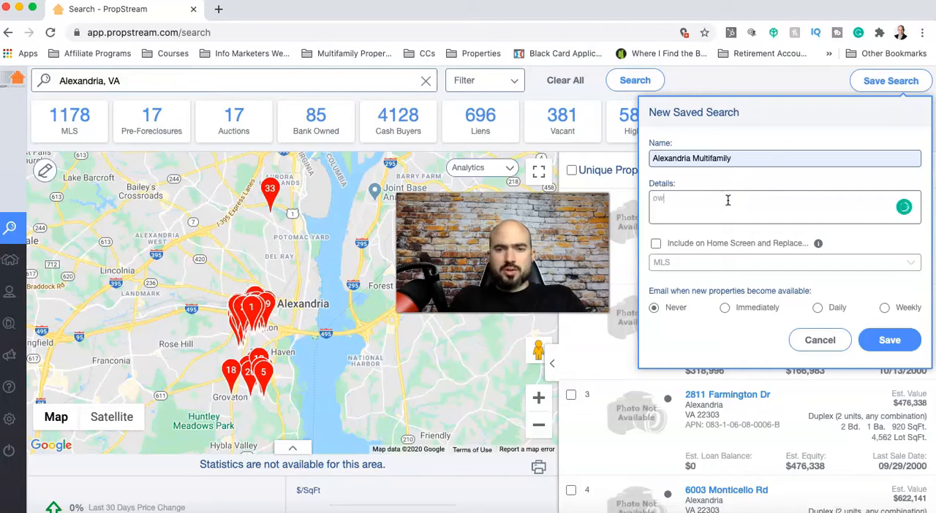
text(owned at least 10 years, multiunits, older)
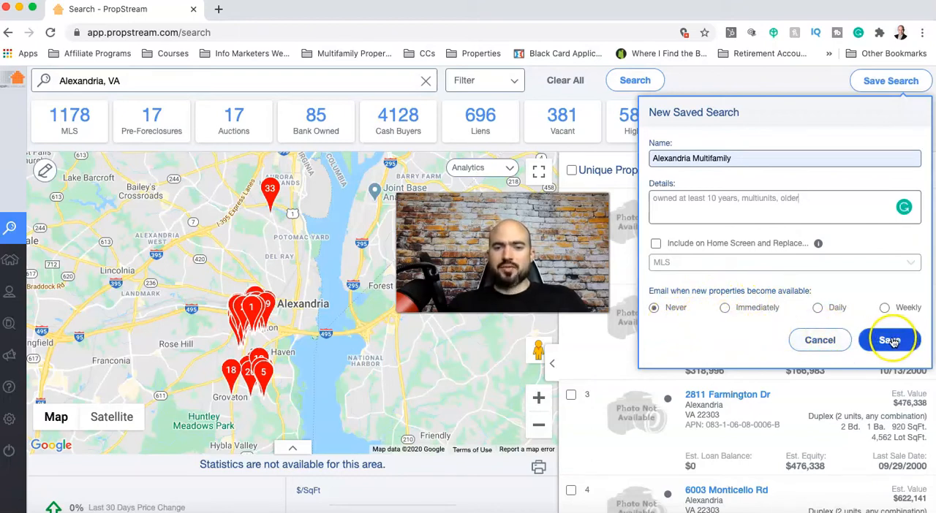
click(890, 342)
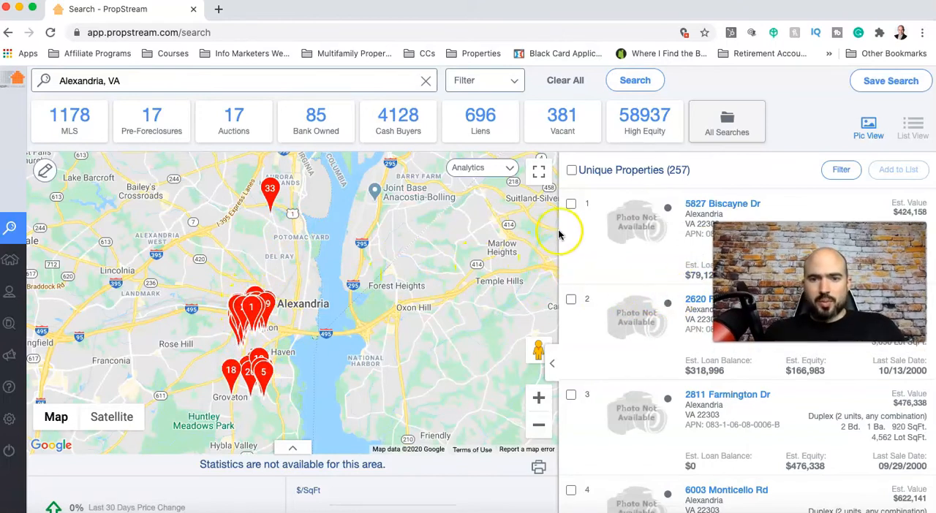
Select all properties in the search results and save them to a new marketing list named "Alexandria Multifamily"
click(571, 169)
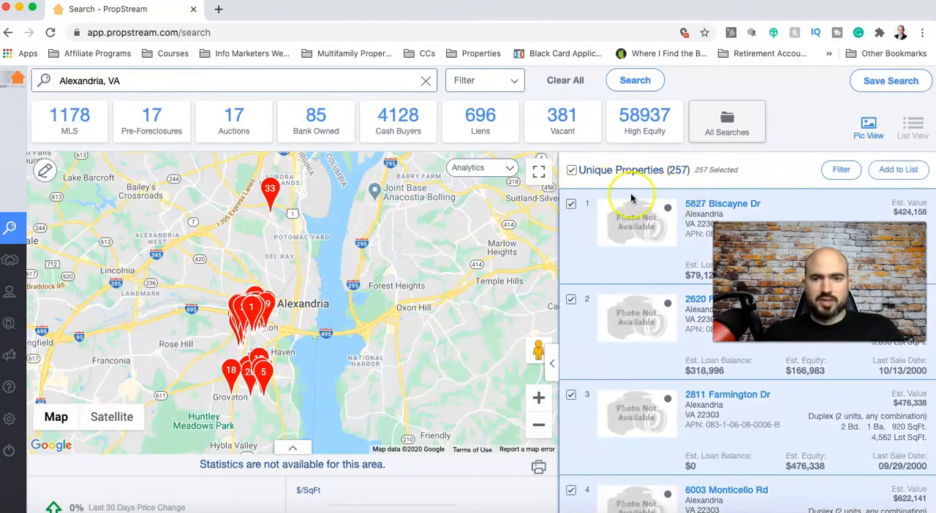
click(887, 174)
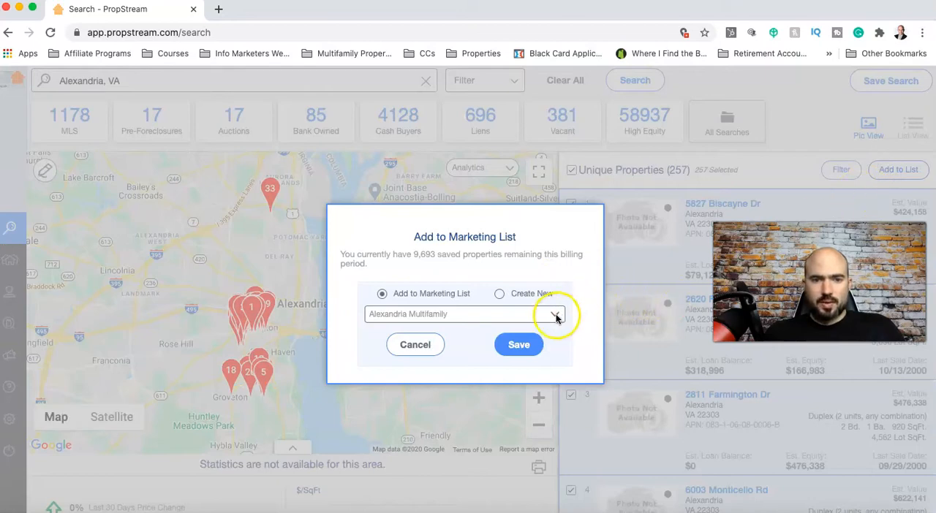
click(499, 294)
click(508, 315)
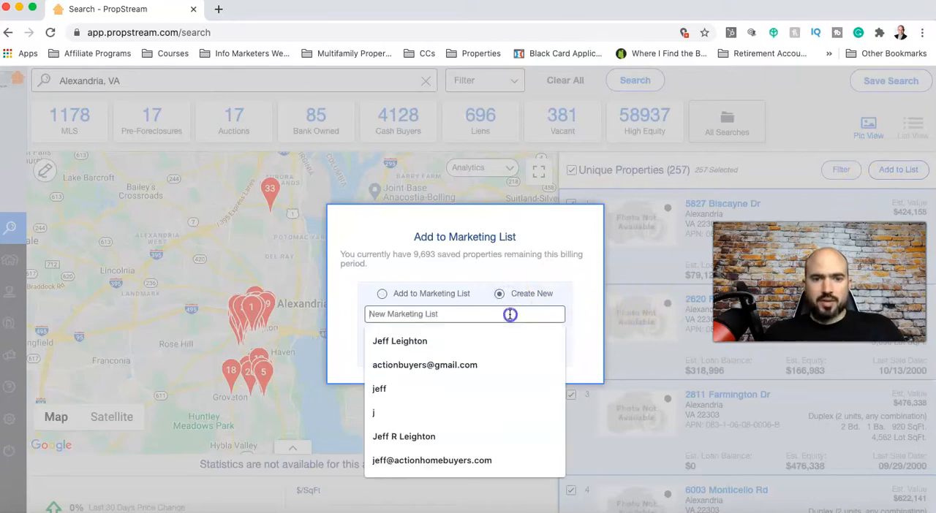
text(Alex)
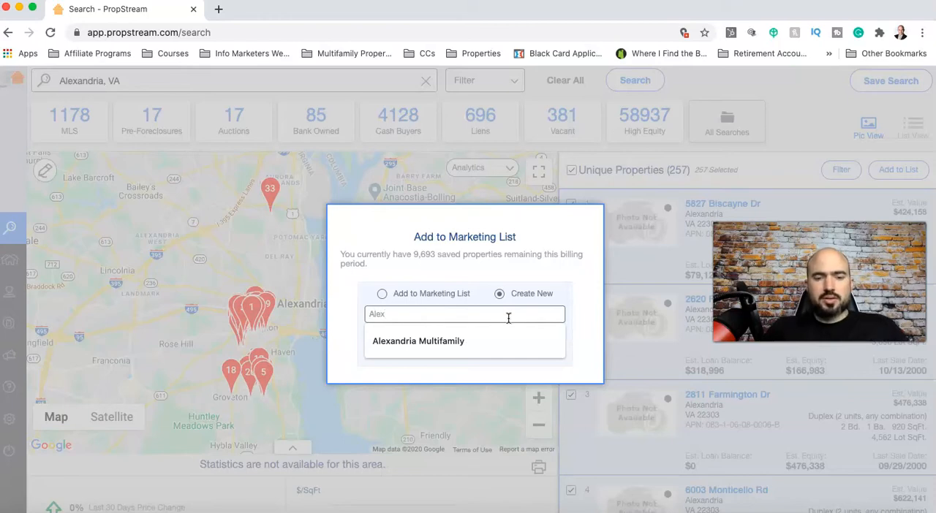
click(468, 341)
click(514, 347)
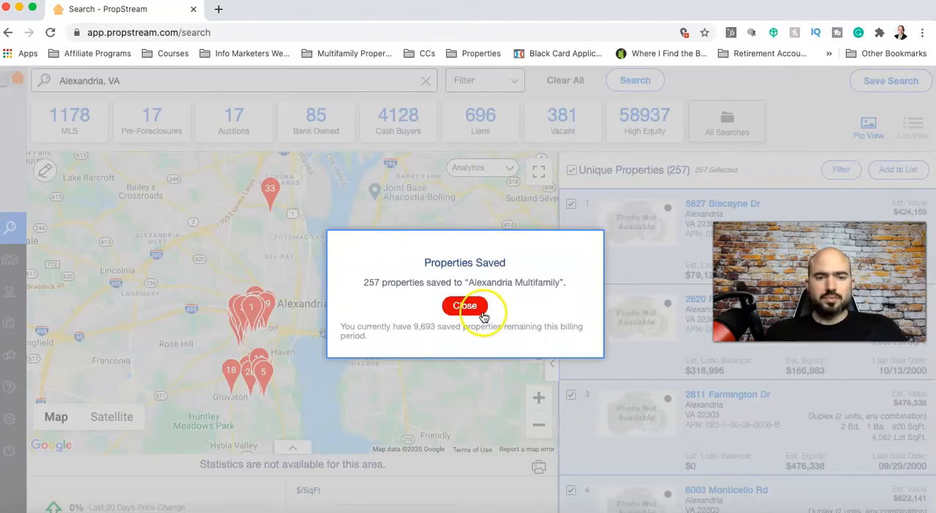
click(482, 313)
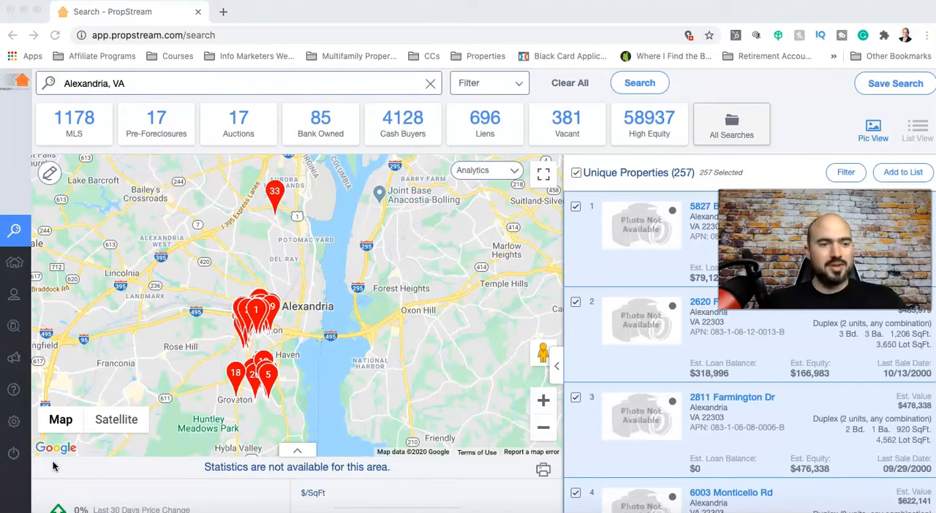
Open the Multifamily alexandria campaign and start a 4.25"x6" postcard from a pre-defined template
click(31, 269)
mouse_move(32, 272)
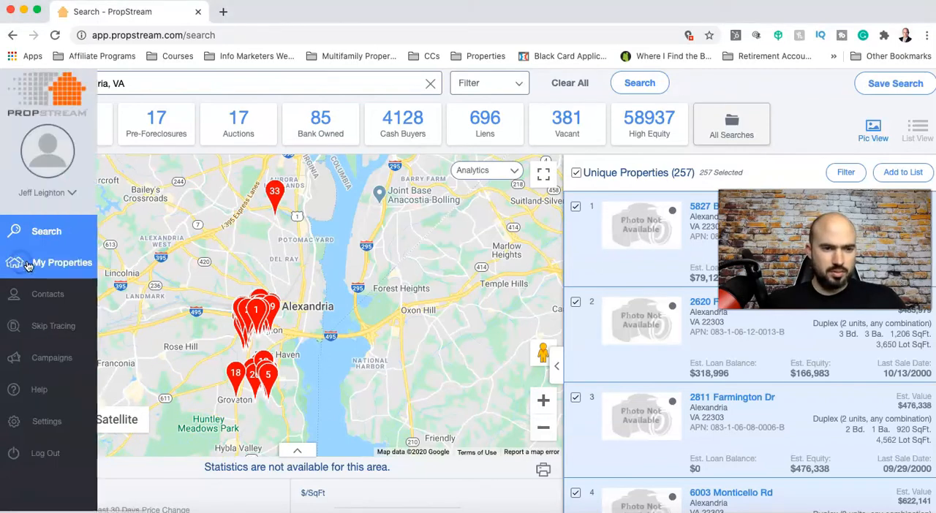
click(57, 359)
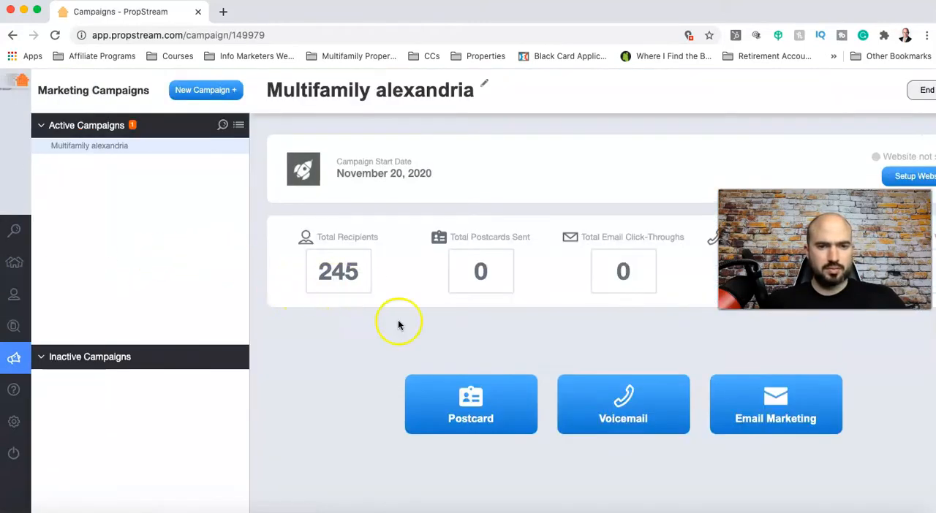
click(484, 401)
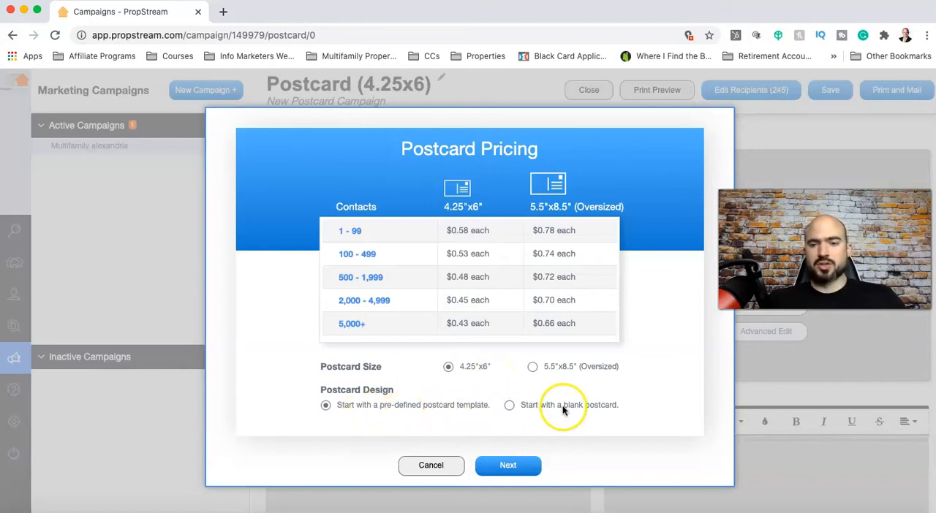
click(508, 461)
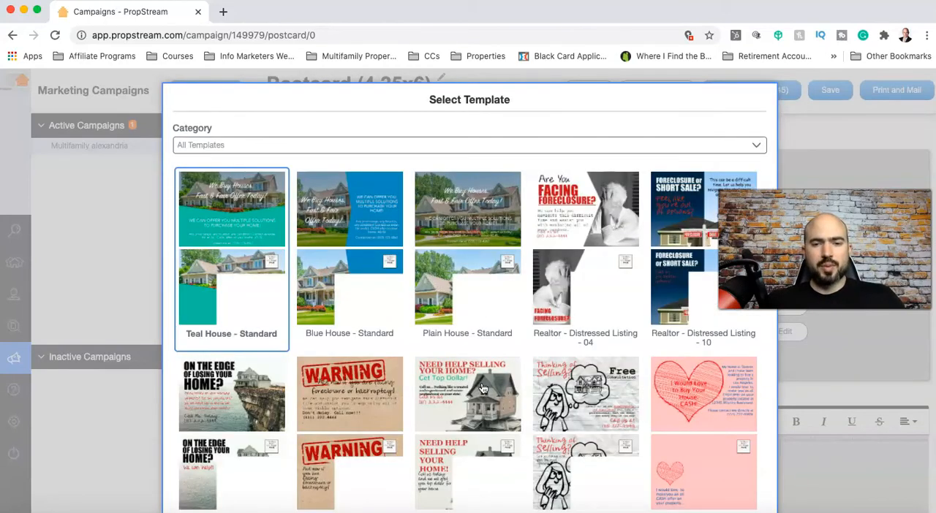
Browse the postcard templates, apply Investor - Cash Offer - 29, and close the postcard editor without saving
scroll(483, 388, down, 3)
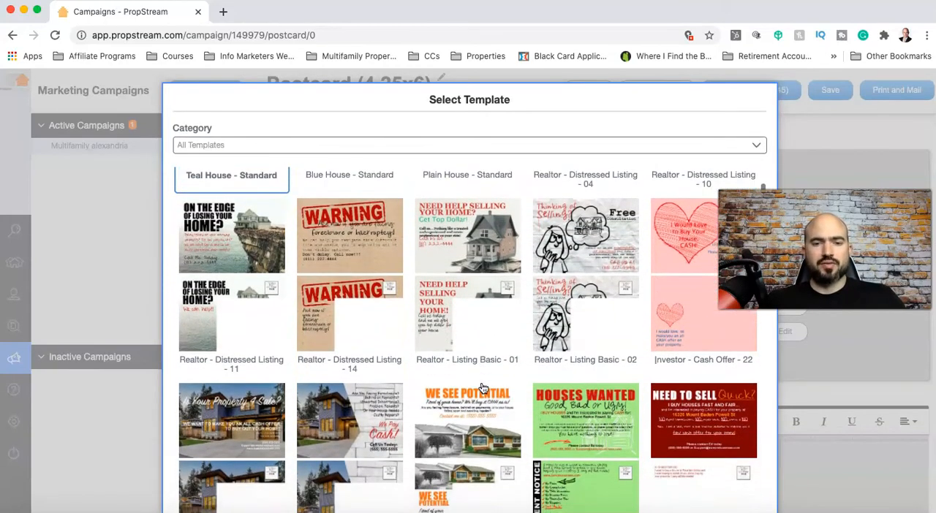
scroll(483, 389, down, 1)
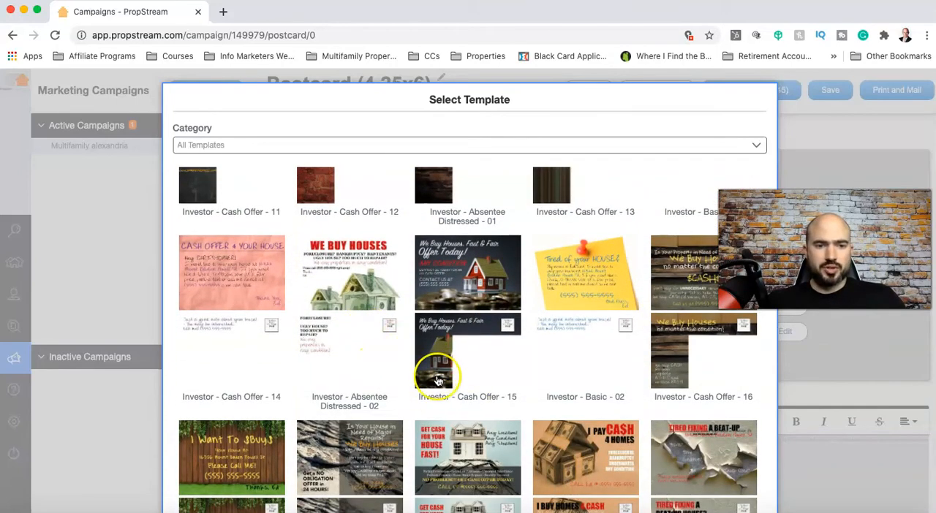
scroll(437, 381, down, 5)
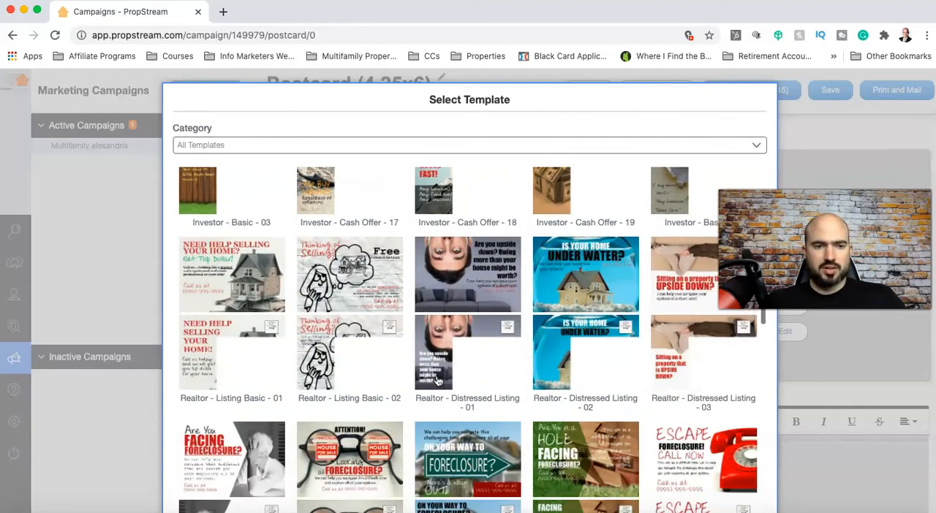
scroll(449, 358, down, 5)
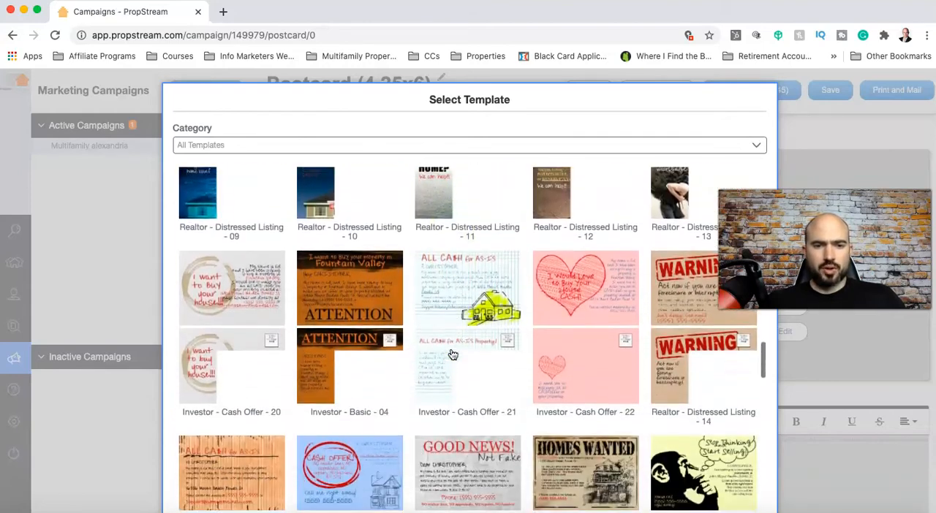
scroll(453, 355, down, 5)
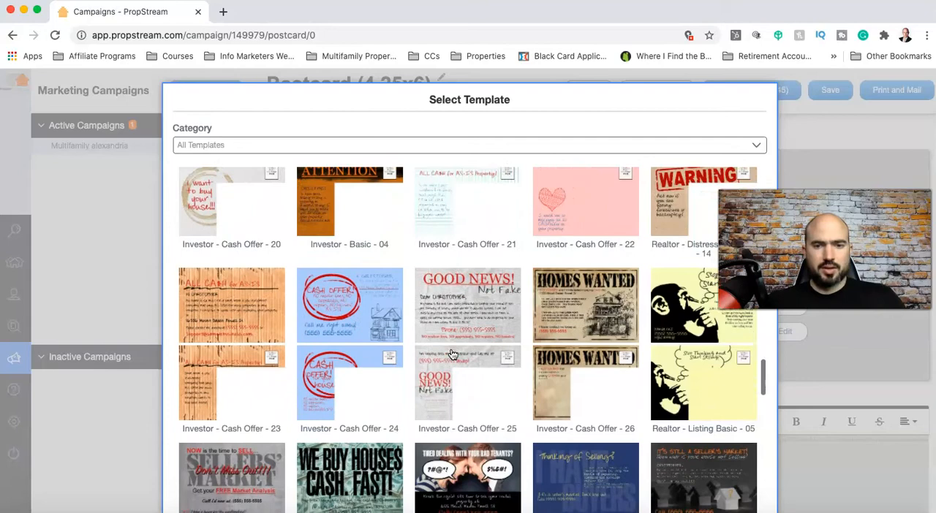
scroll(452, 355, down, 2)
scroll(375, 347, down, 3)
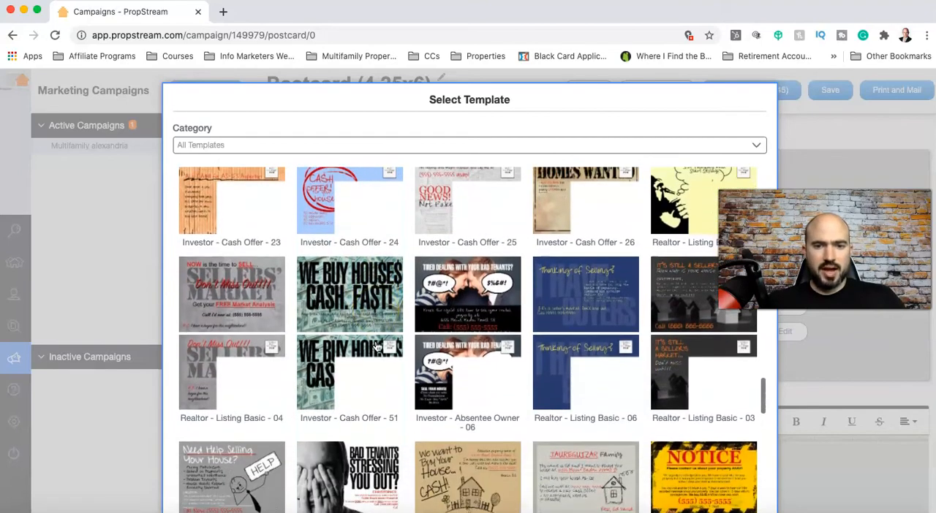
scroll(281, 347, down, 3)
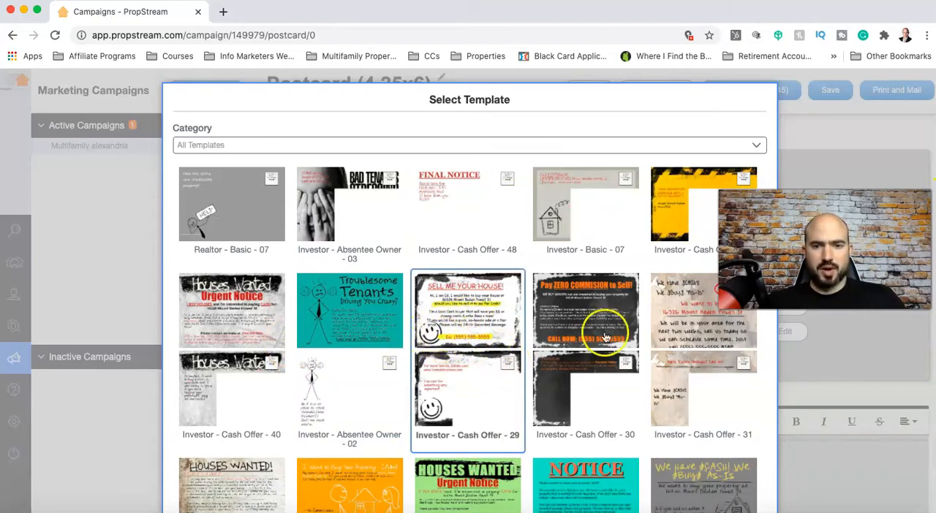
scroll(468, 95, down, 5)
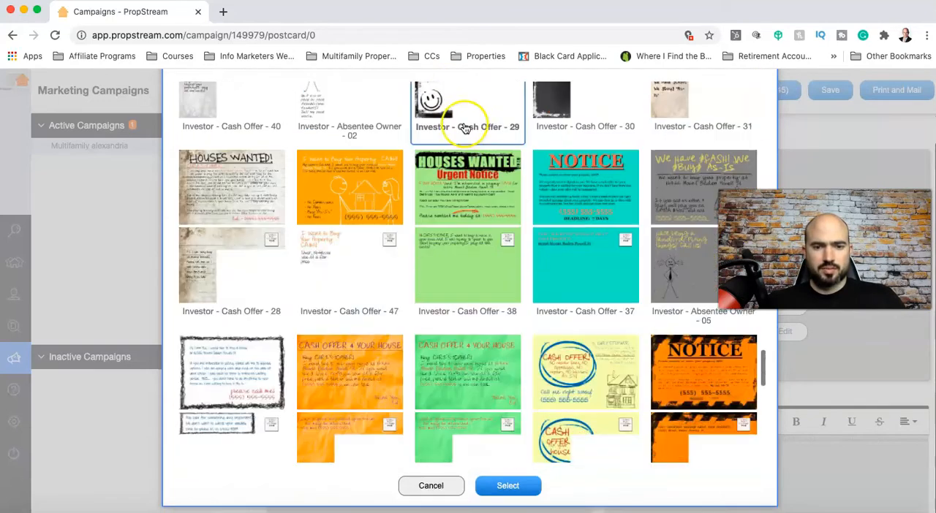
scroll(465, 129, up, 5)
click(508, 485)
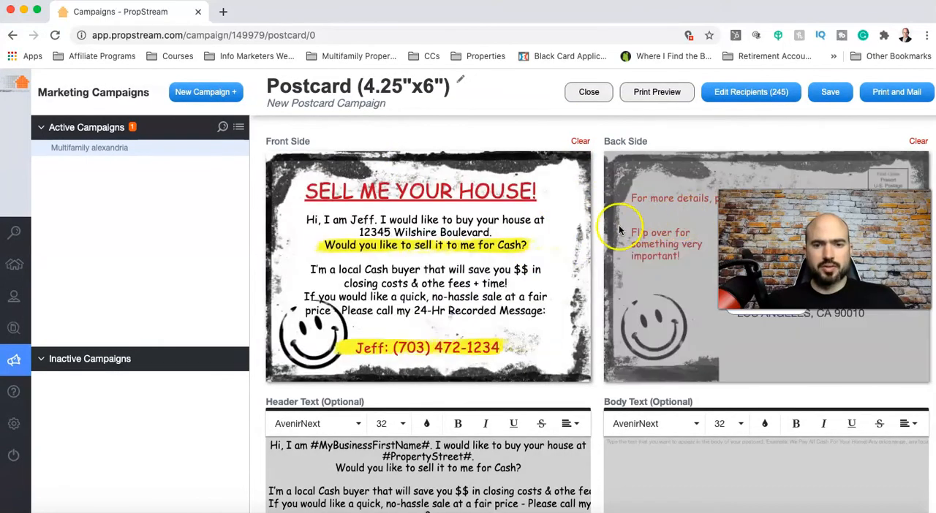
click(592, 93)
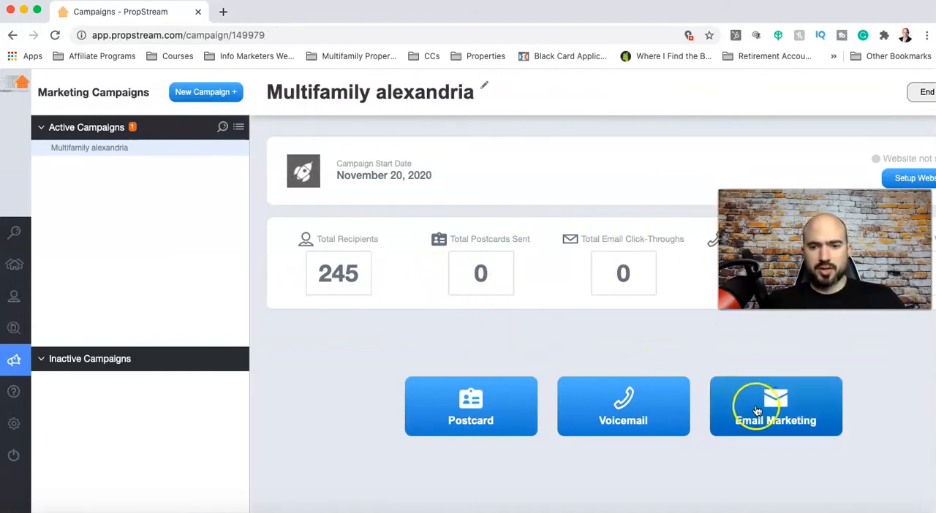
Look at the contacts list and the campaign overview, and return to the Alexandria property search results
click(734, 398)
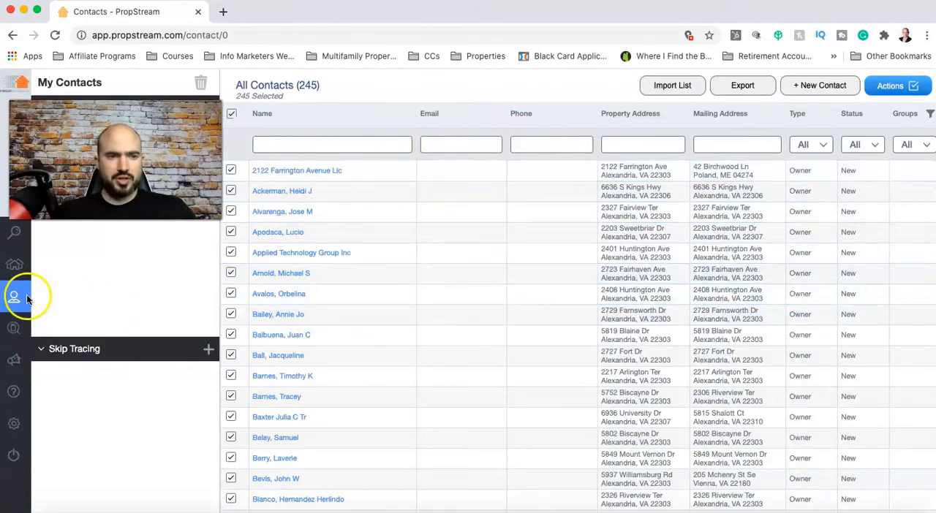
mouse_move(26, 298)
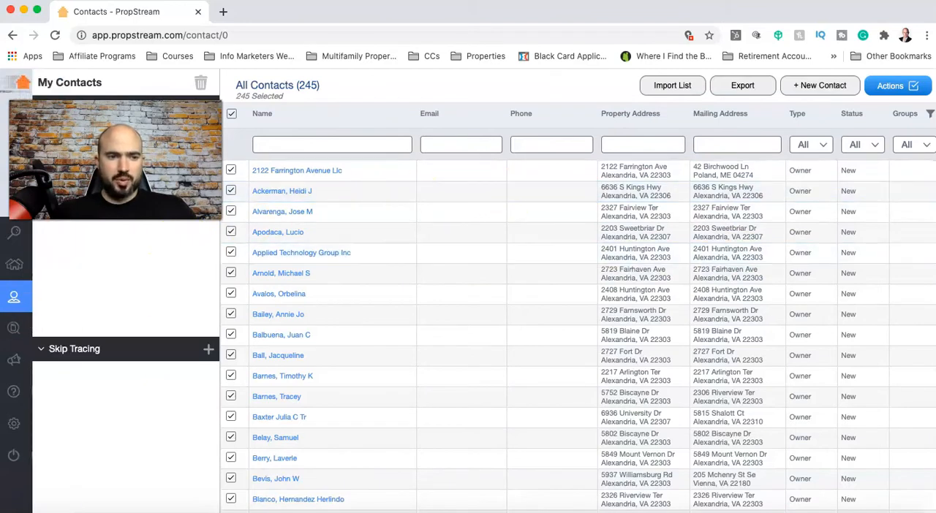
mouse_move(49, 331)
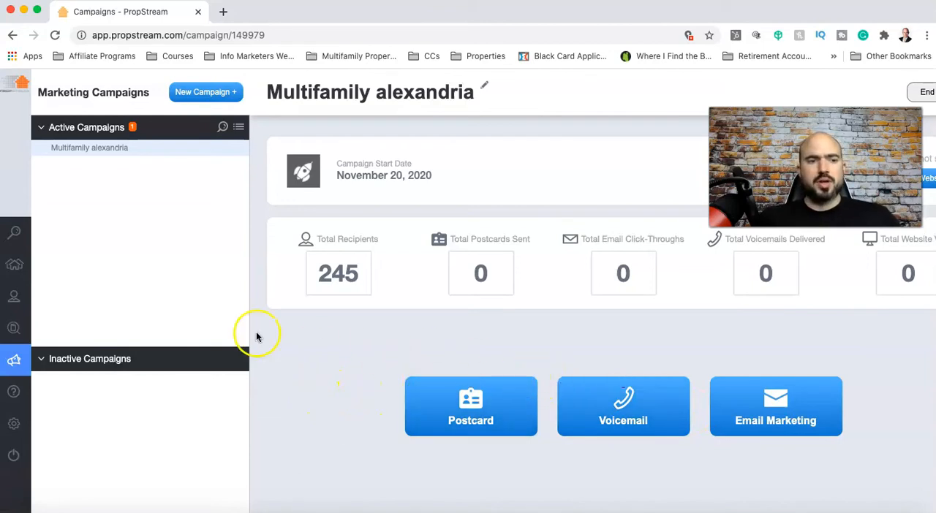
mouse_move(19, 267)
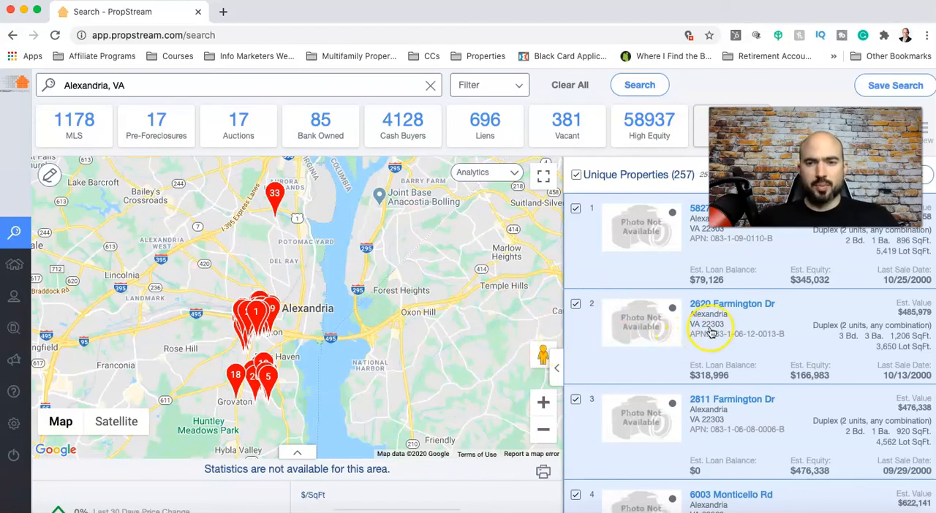
Open the second property in the results and examine its ownership, tax assessment, HOA and sale history details
click(742, 311)
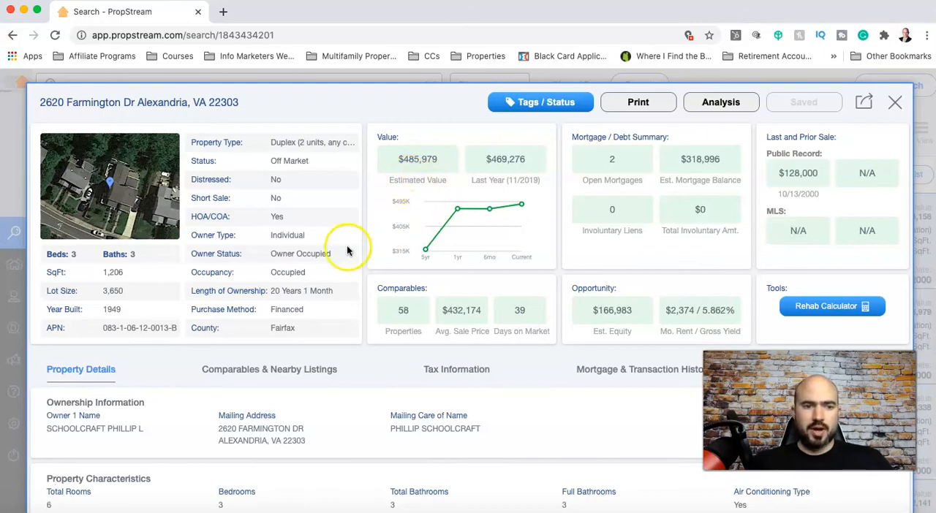
scroll(330, 267, down, 2)
scroll(332, 278, down, 15)
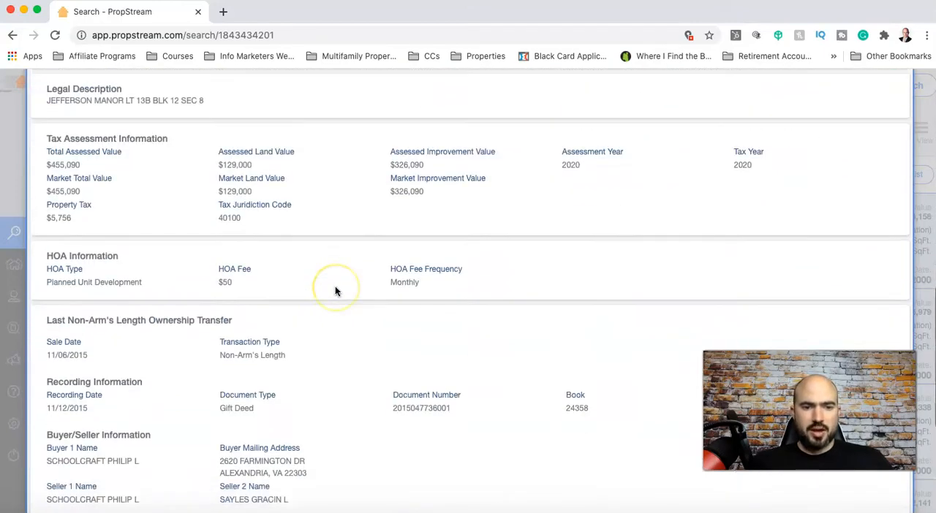
scroll(335, 286, down, 9)
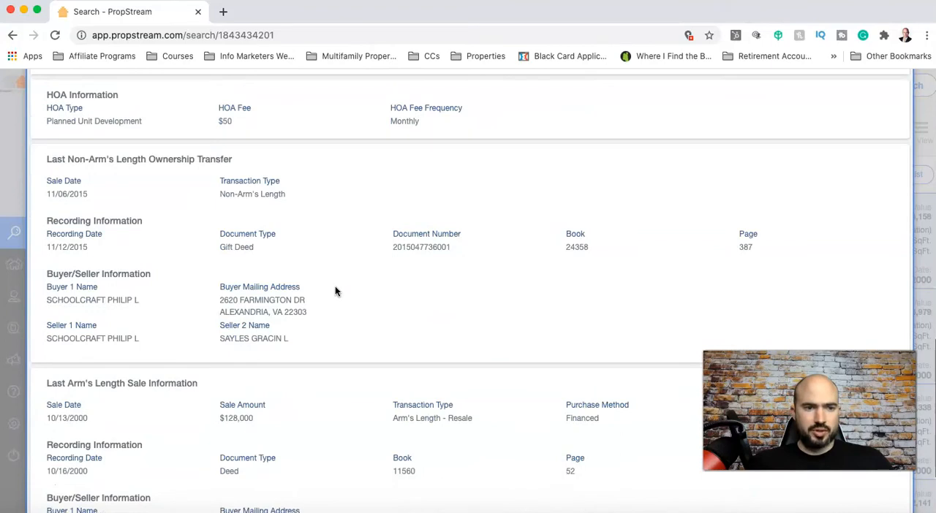
scroll(335, 292, down, 2)
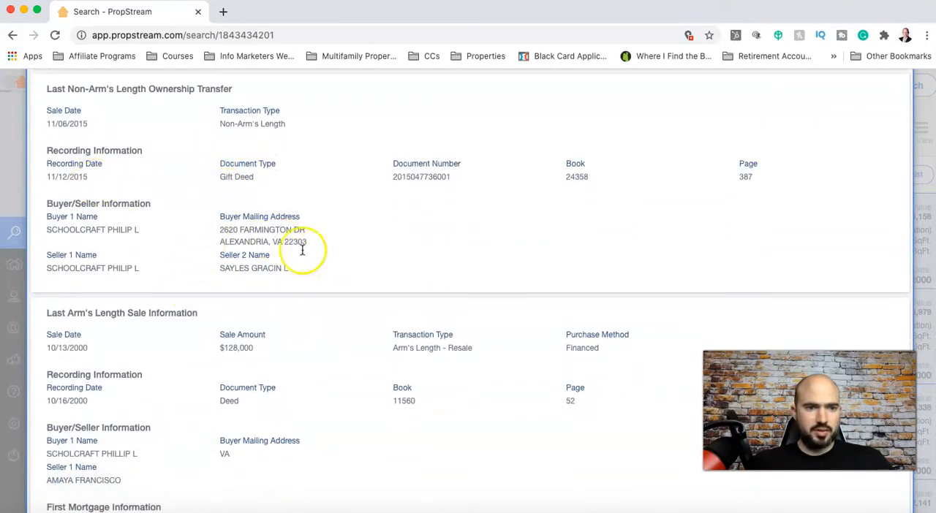
scroll(427, 289, down, 2)
scroll(427, 289, up, 20)
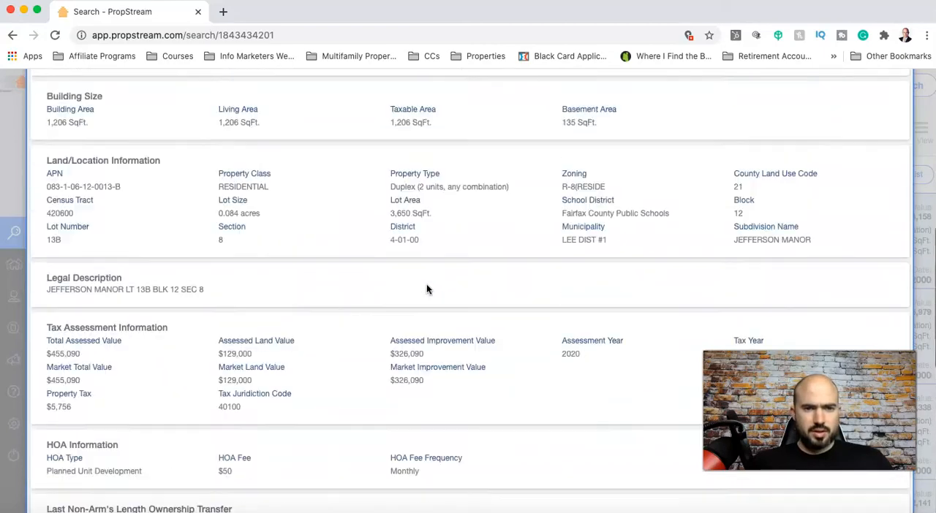
scroll(422, 310, up, 7)
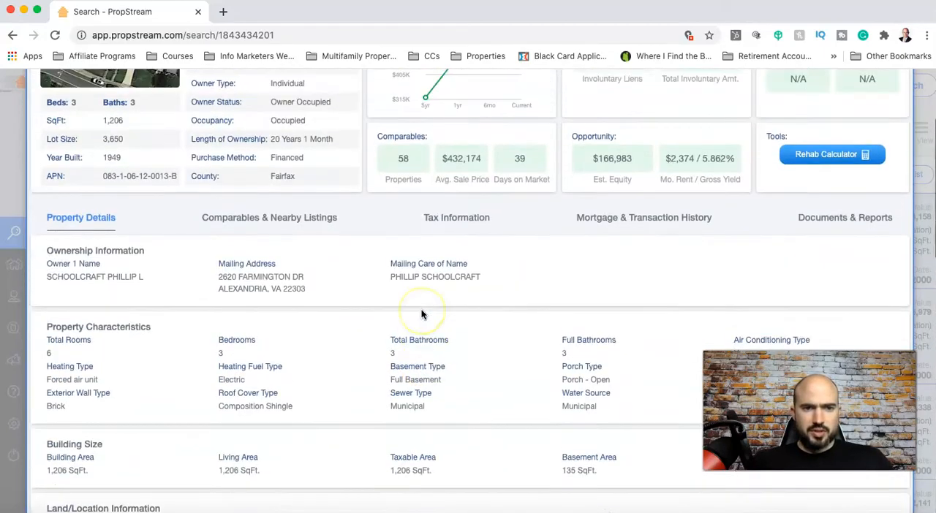
Examine the property's comparables and nearby listings with the MLS data set, and switch the data set to Both
click(291, 296)
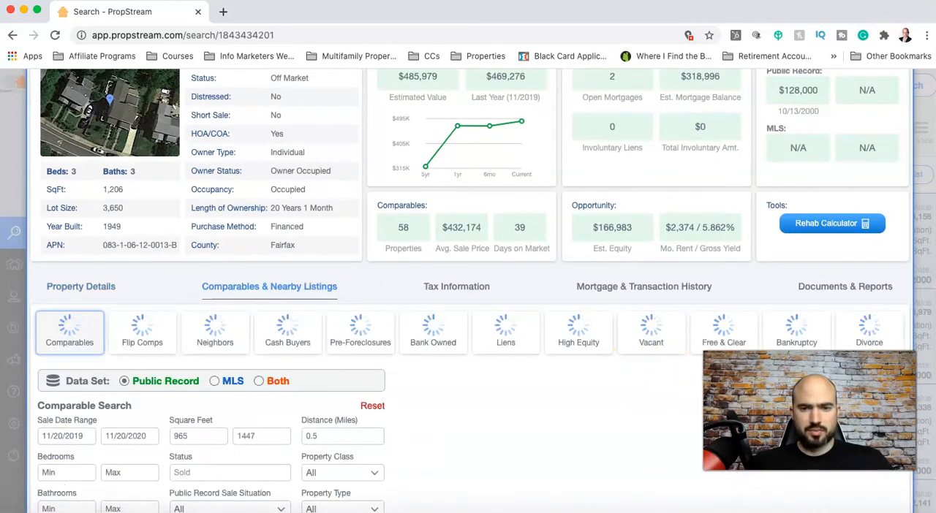
scroll(533, 432, down, 1)
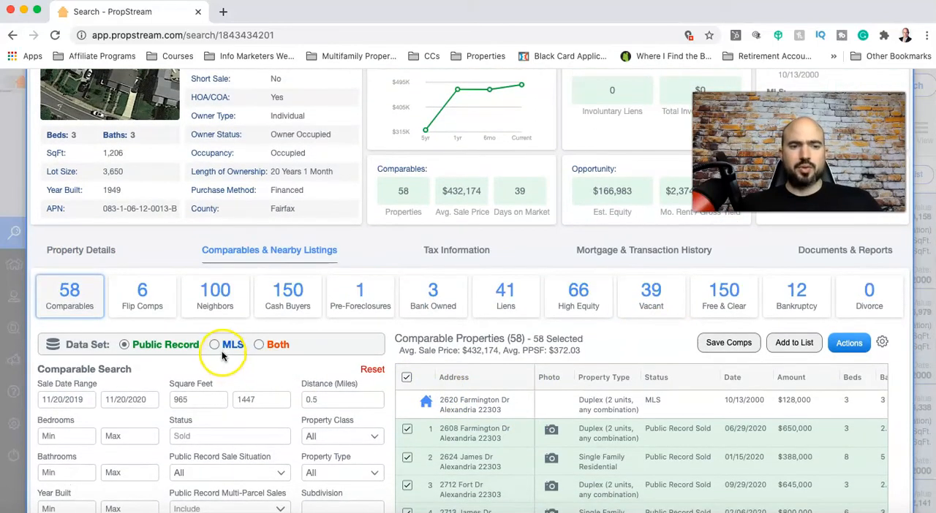
click(215, 345)
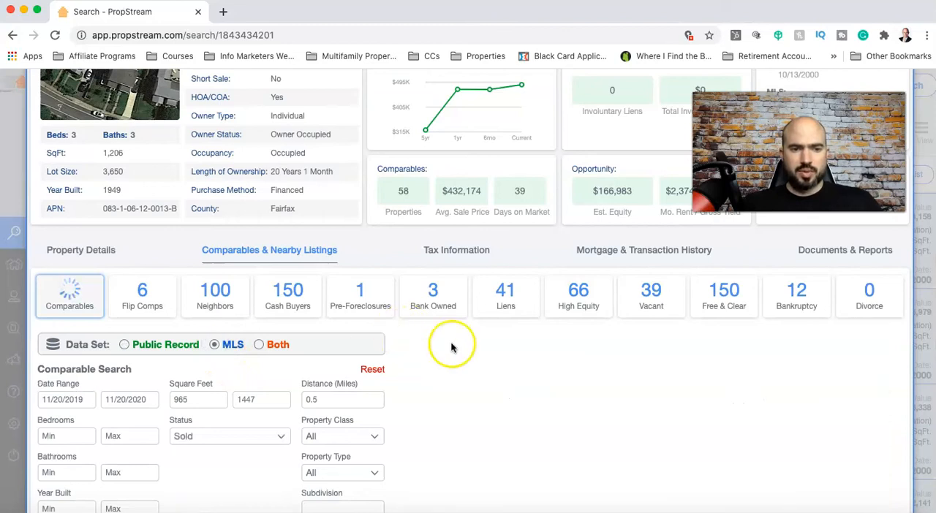
scroll(372, 341, down, 3)
scroll(427, 304, up, 1)
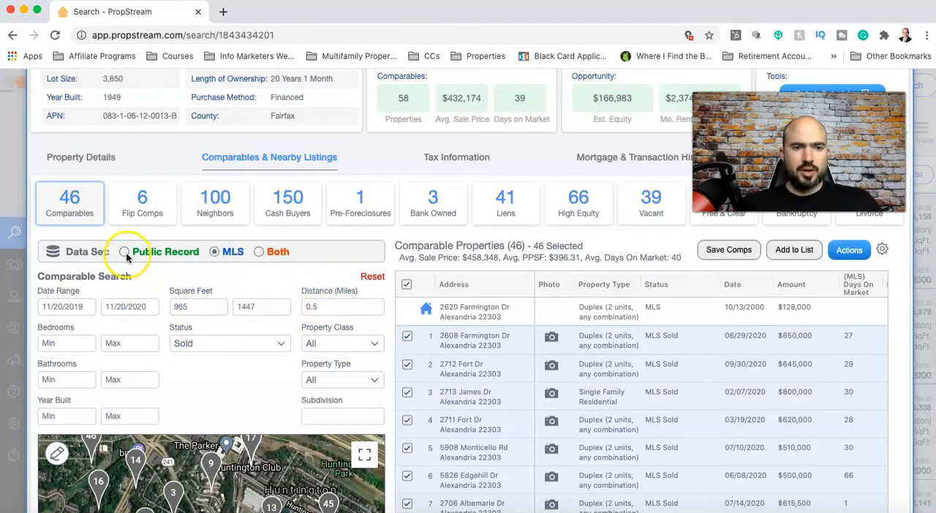
click(262, 253)
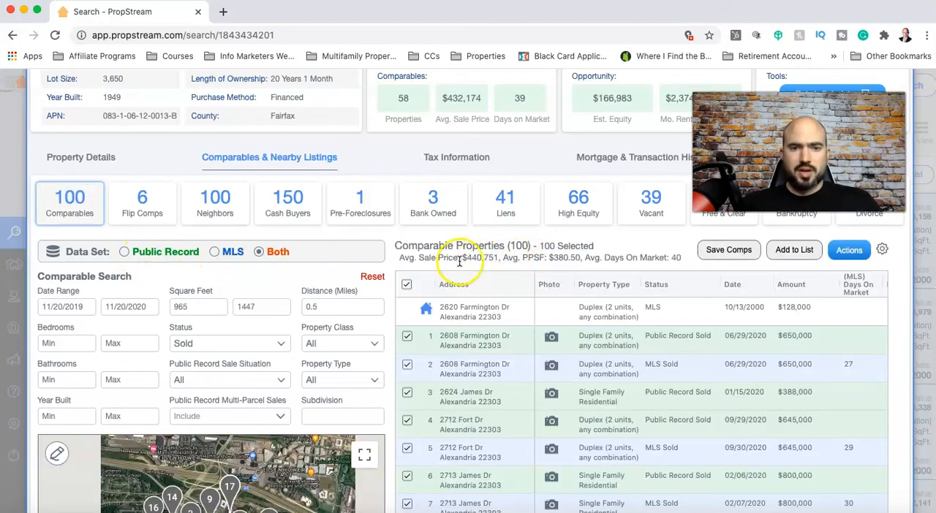
Deselect all comparable properties and select only the first two, the public record and MLS sales of the neighboring duplex
scroll(625, 400, down, 1)
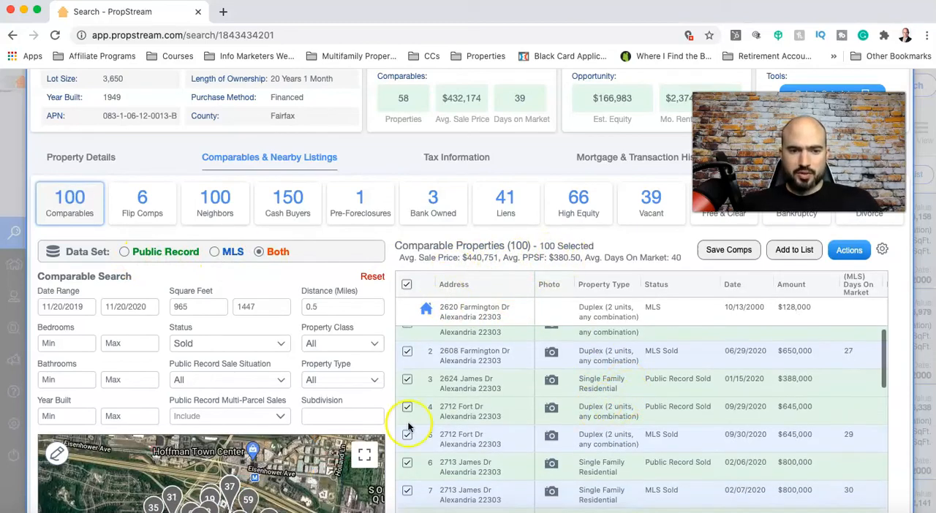
scroll(271, 397, down, 3)
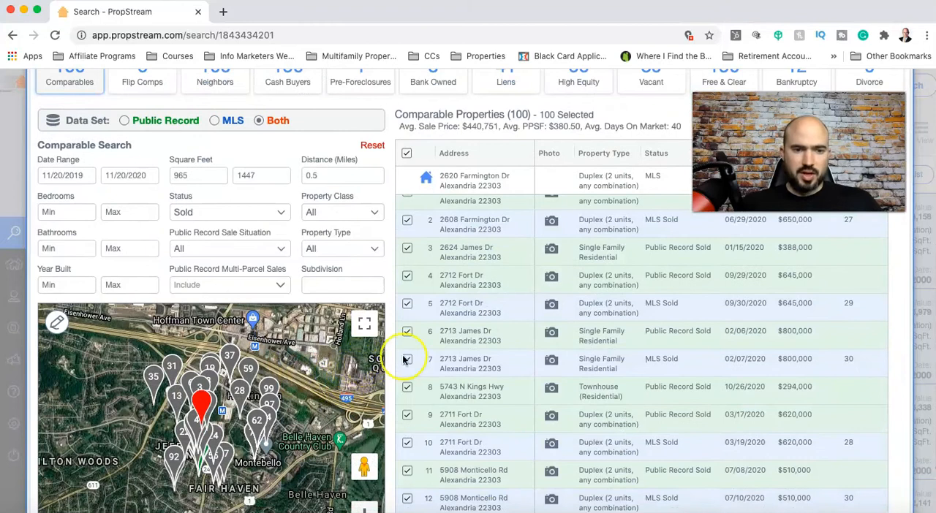
scroll(359, 257, up, 2)
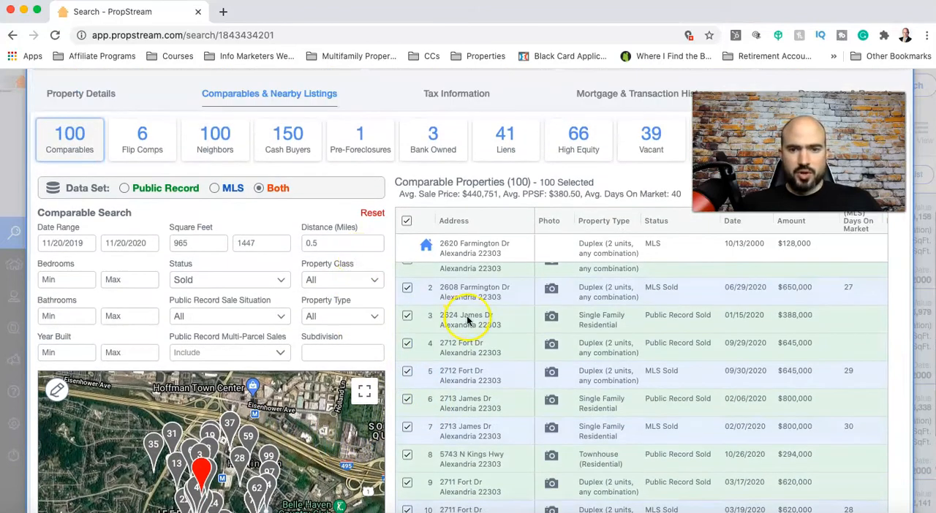
scroll(468, 320, up, 1)
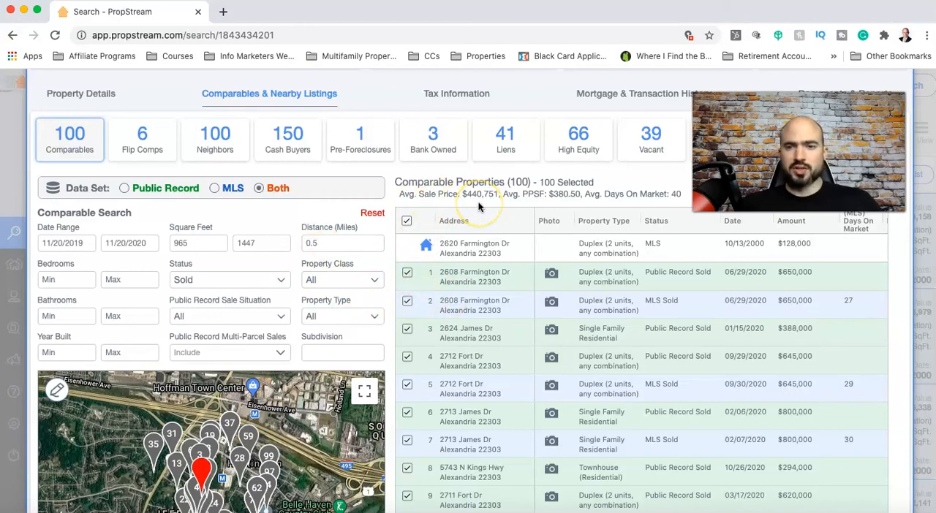
scroll(454, 249, up, 1)
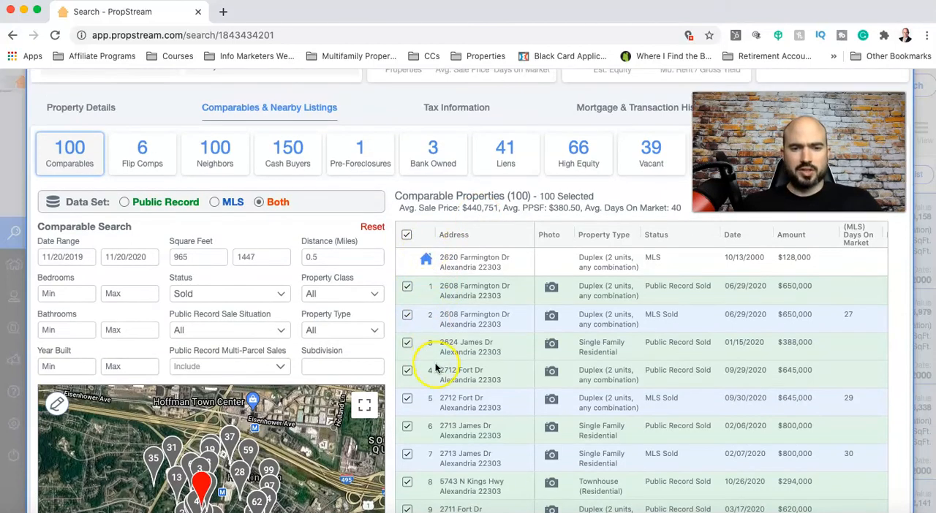
click(407, 235)
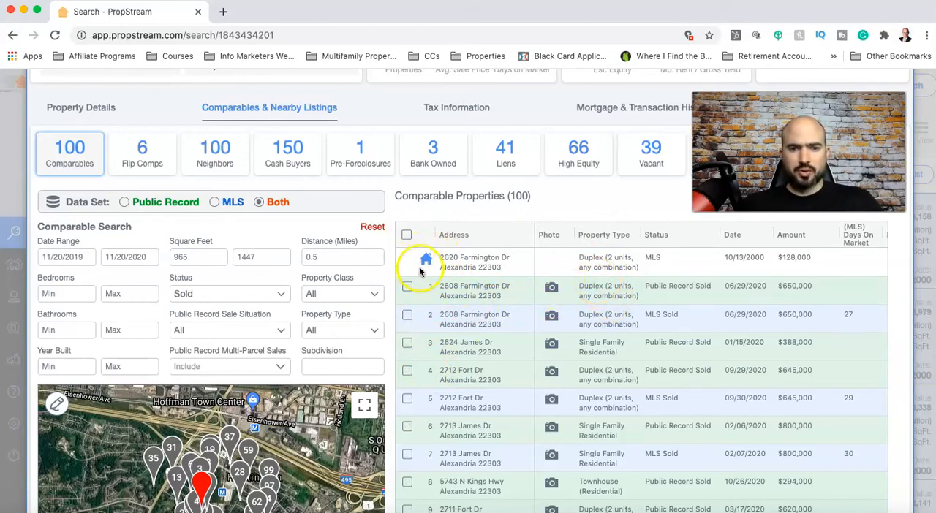
click(407, 286)
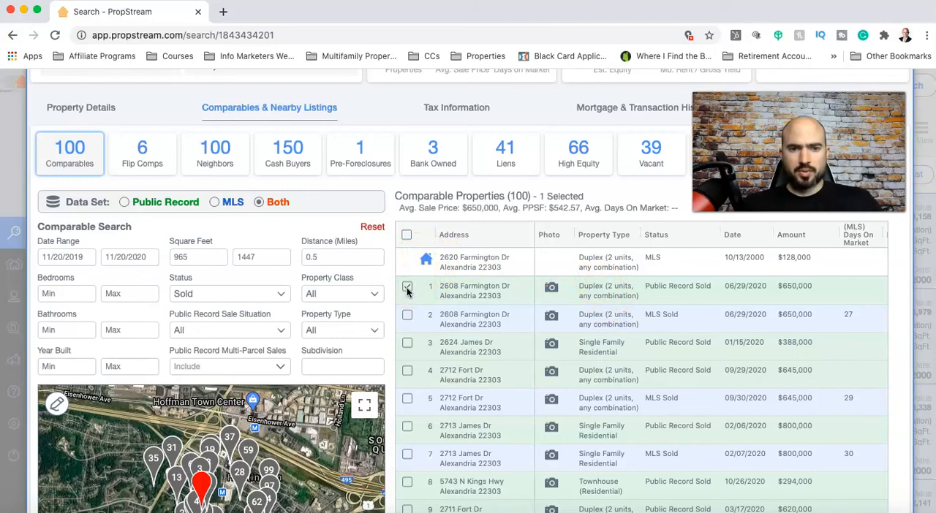
click(407, 316)
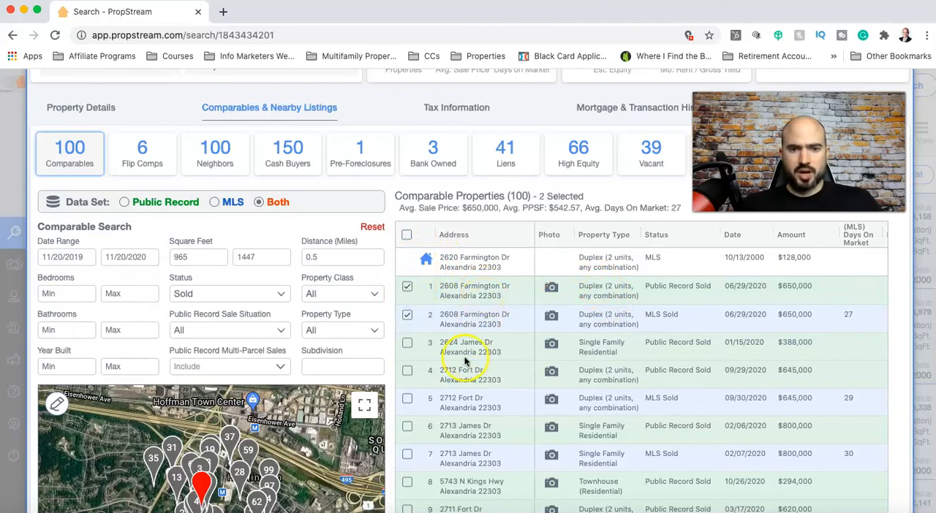
Look through the remaining comparables and add the third one, the single family residence, to the selection
scroll(593, 372, down, 5)
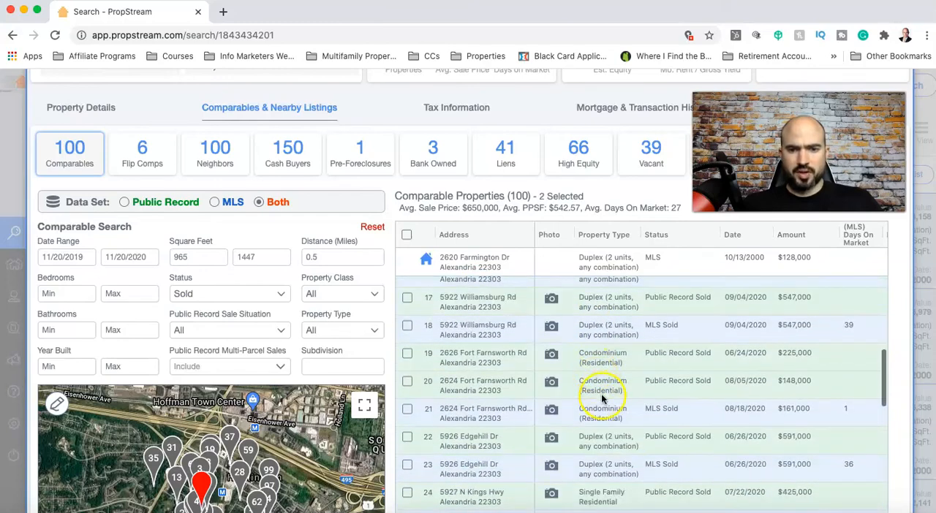
scroll(587, 391, up, 10)
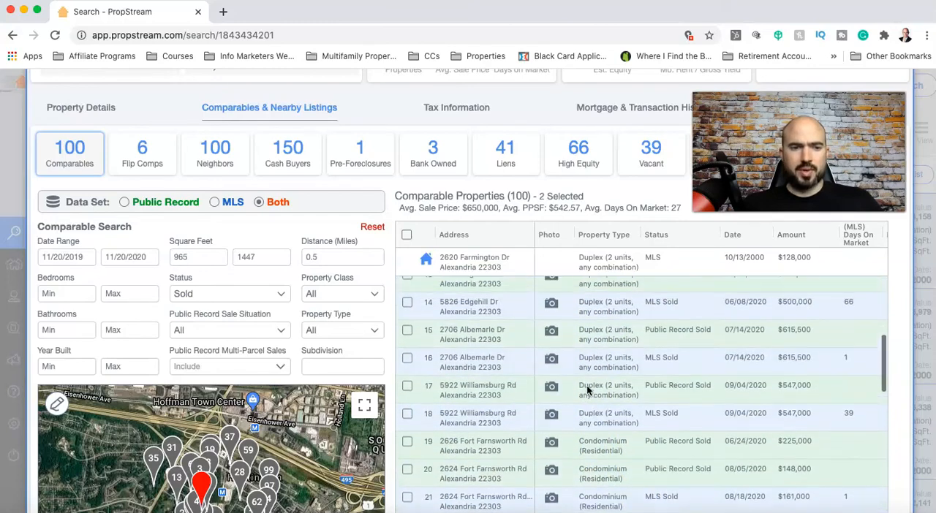
scroll(603, 391, up, 3)
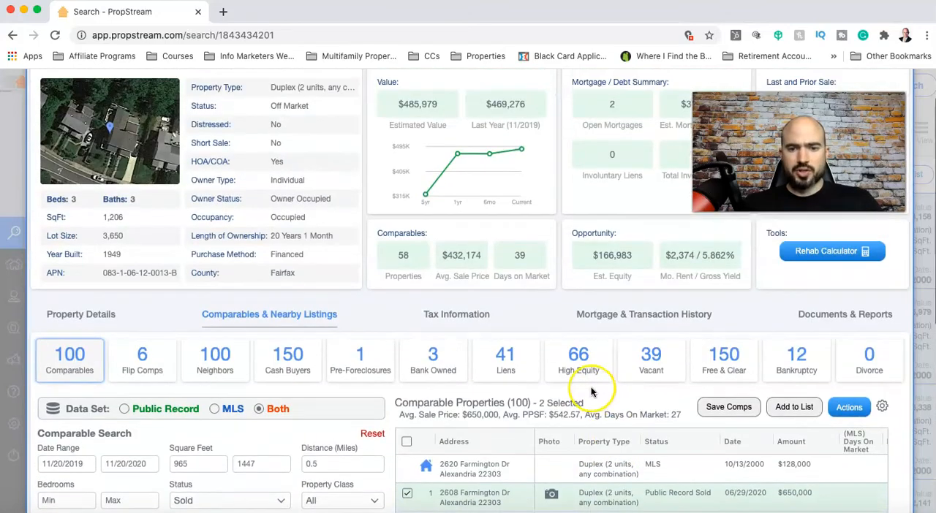
scroll(593, 392, down, 3)
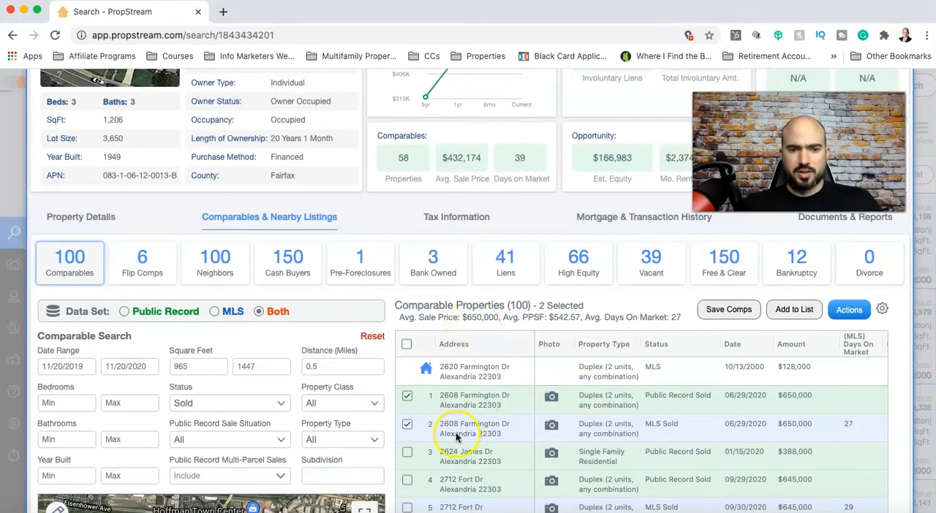
scroll(456, 432, down, 1)
click(408, 412)
scroll(409, 417, up, 1)
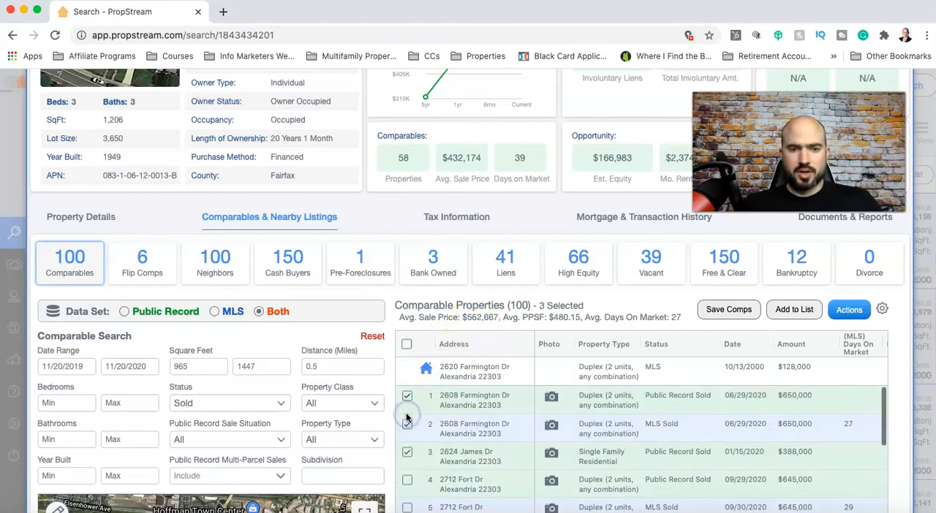
scroll(484, 336, up, 1)
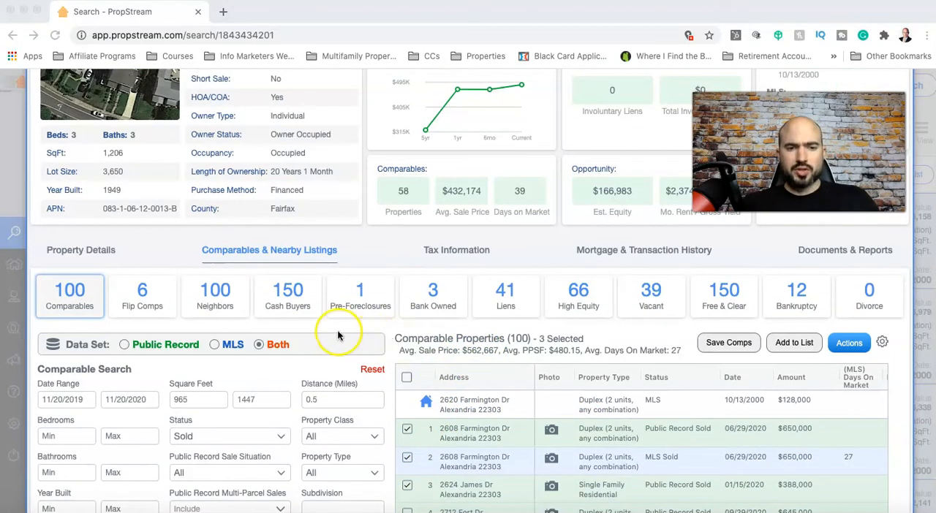
Show the cash buyers near the property and examine their property types, sale dates and sale amounts
click(290, 305)
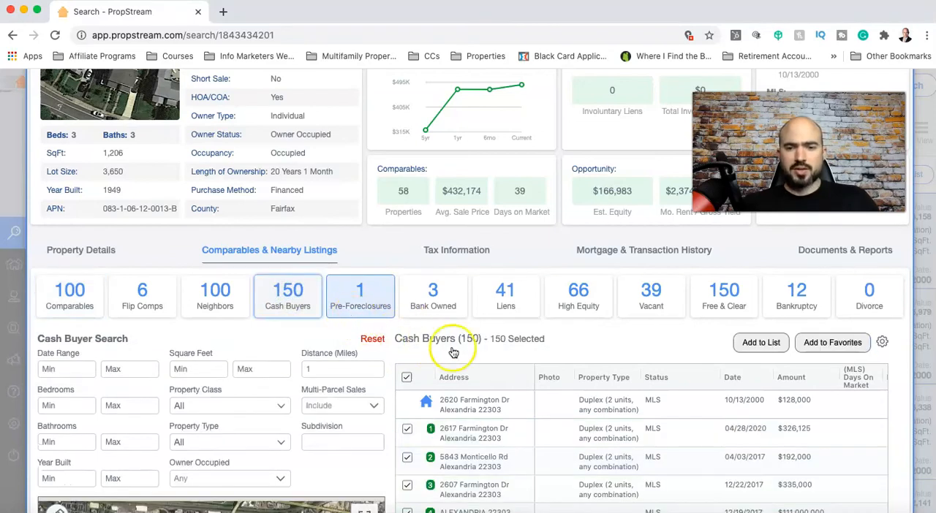
scroll(560, 372, down, 1)
scroll(560, 372, down, 3)
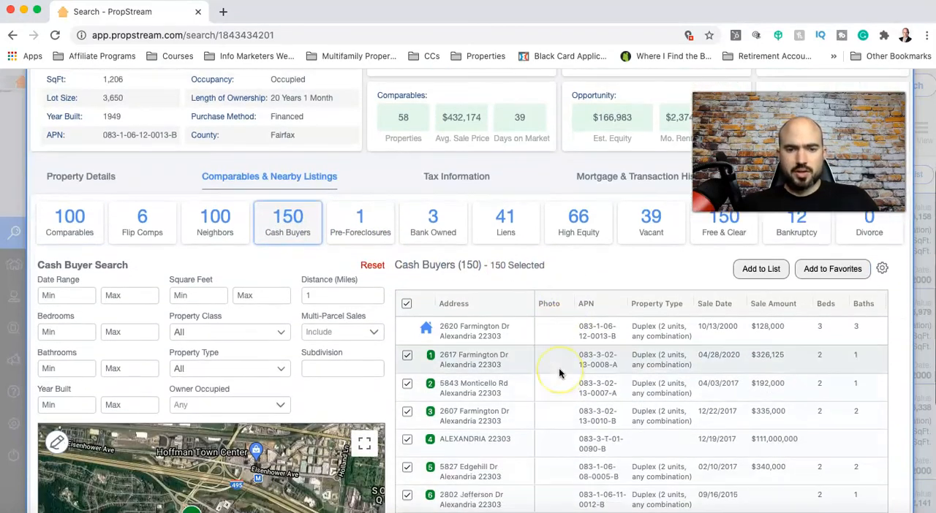
scroll(559, 373, up, 1)
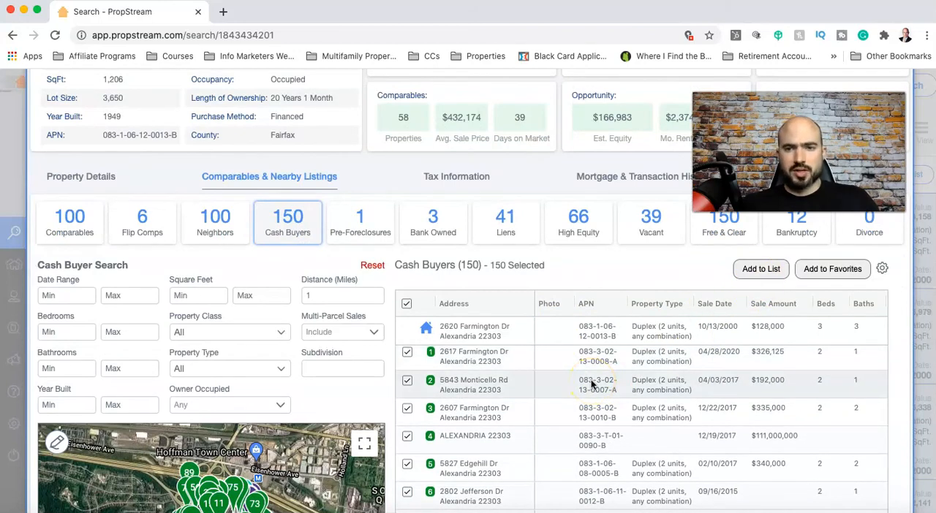
scroll(453, 410, down, 2)
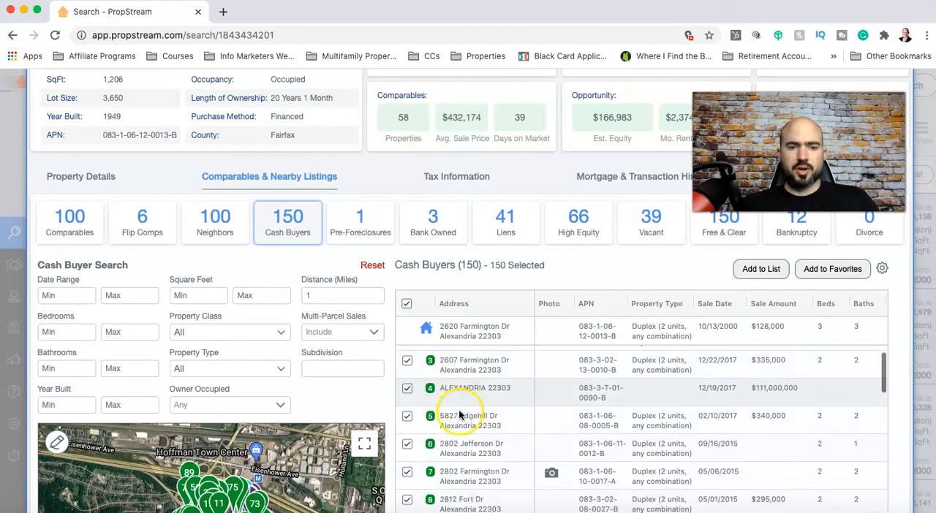
scroll(460, 415, down, 2)
scroll(459, 415, up, 3)
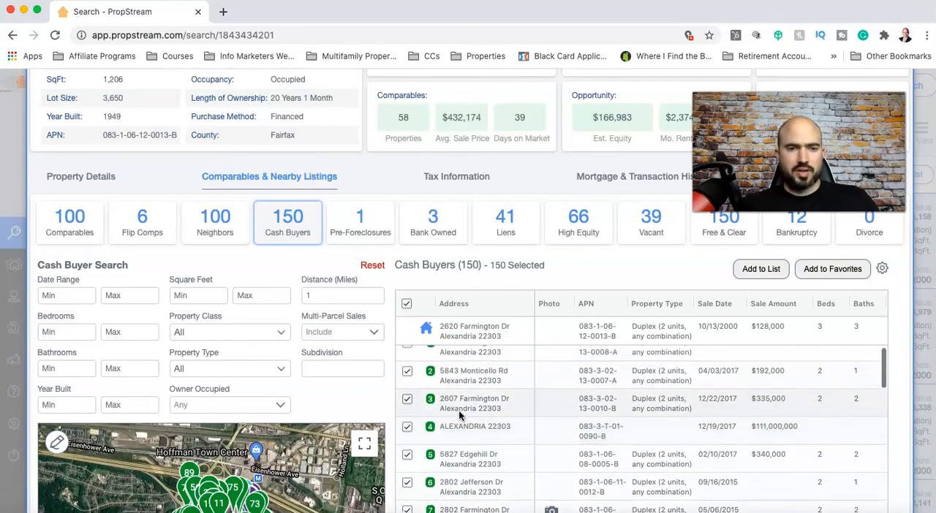
scroll(453, 271, up, 2)
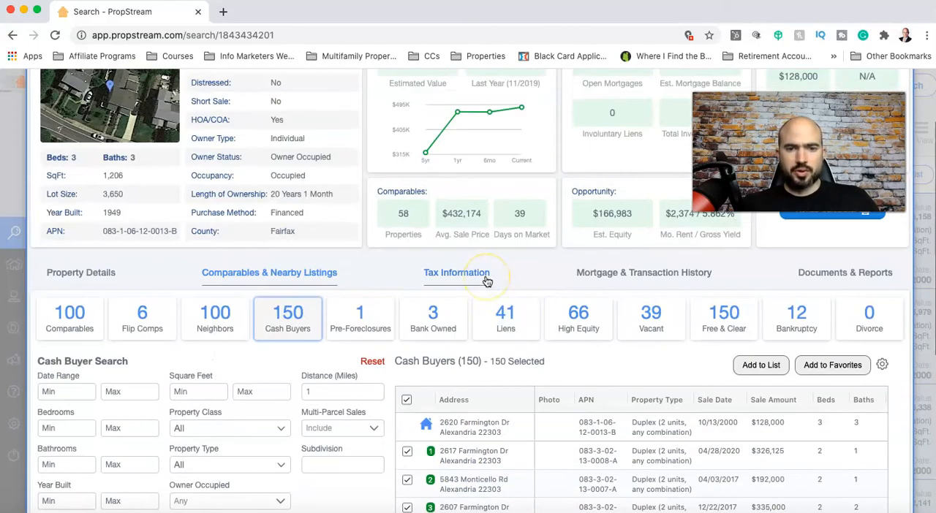